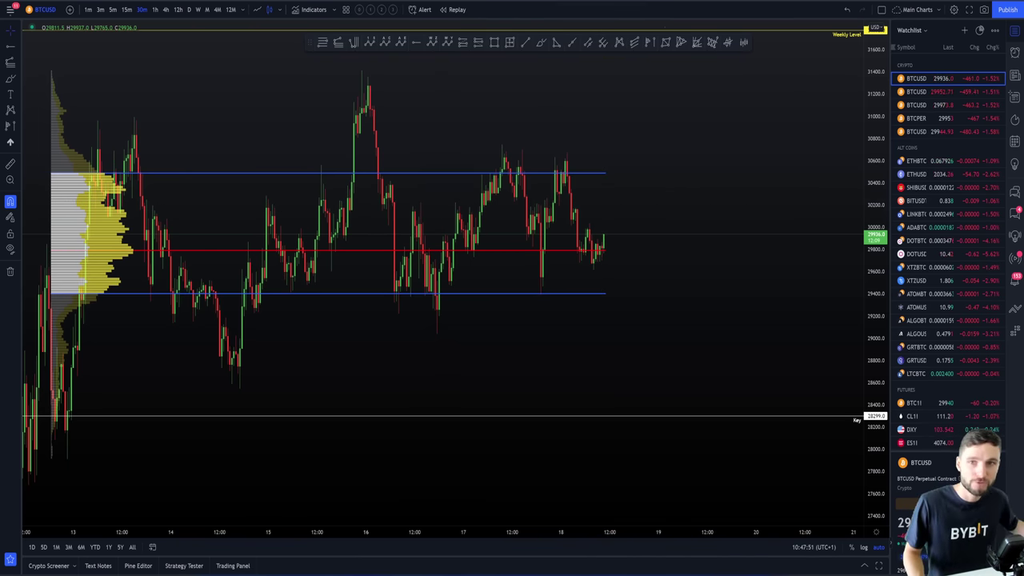
Find SOLBTC in the watchlist, open its chart and set it to the daily timeframe
key(alt+Tab)
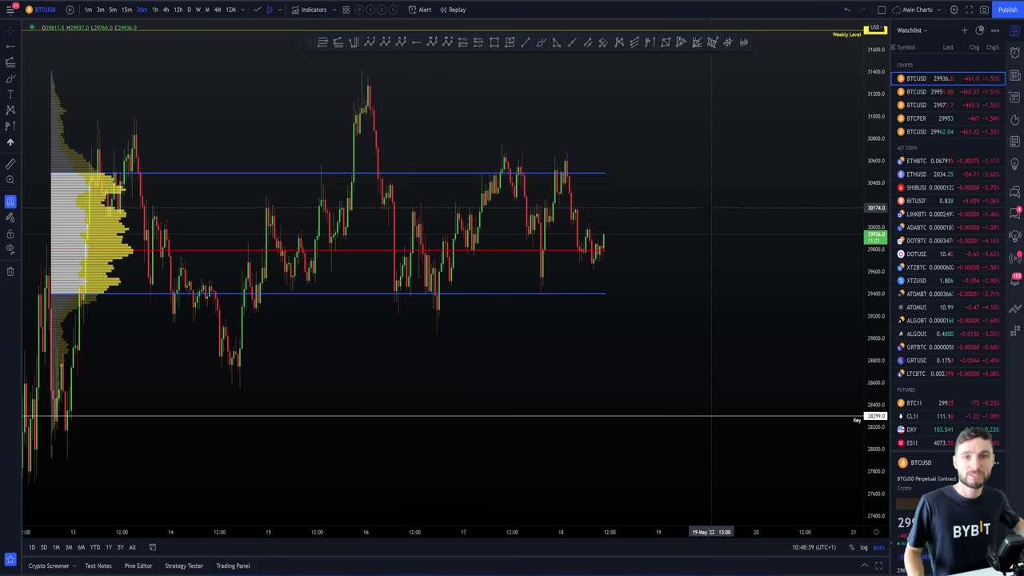
scroll(930, 343, down, 4)
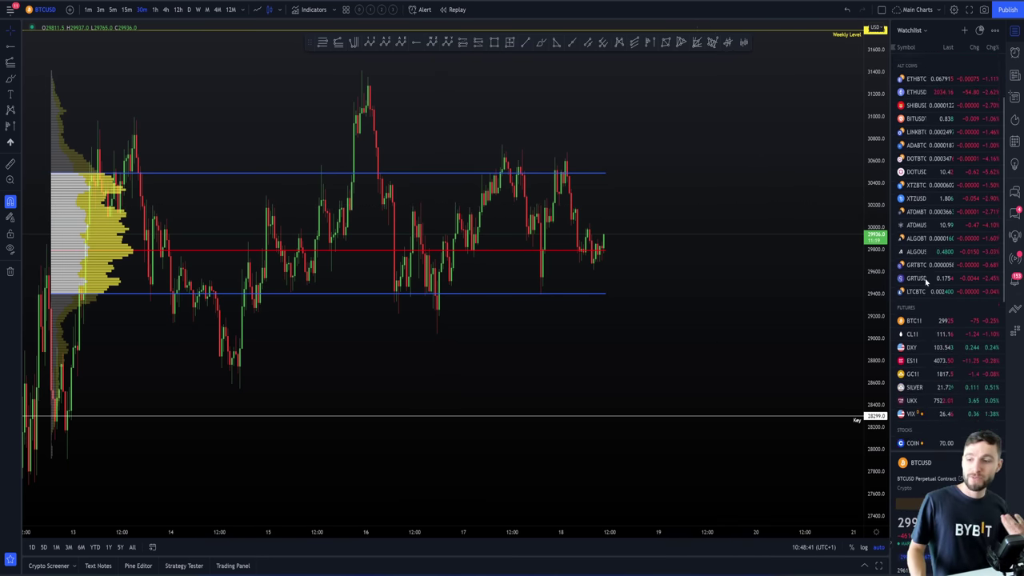
scroll(930, 342, down, 5)
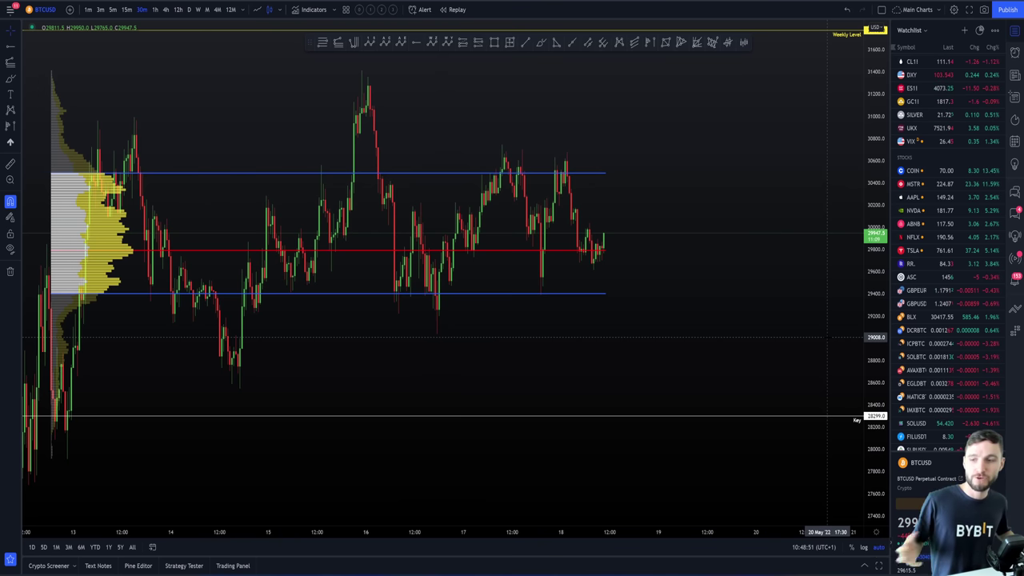
click(917, 357)
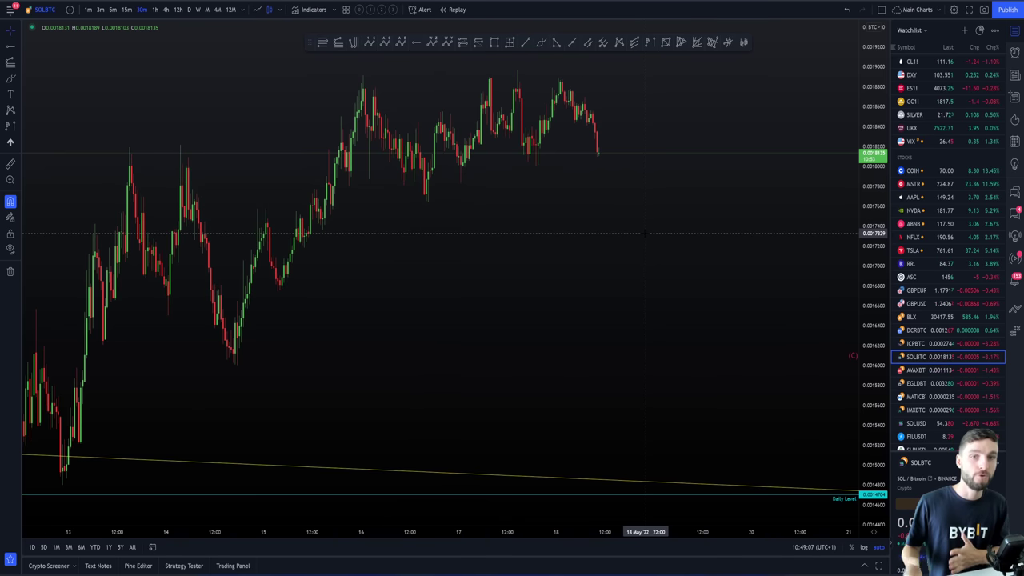
click(189, 9)
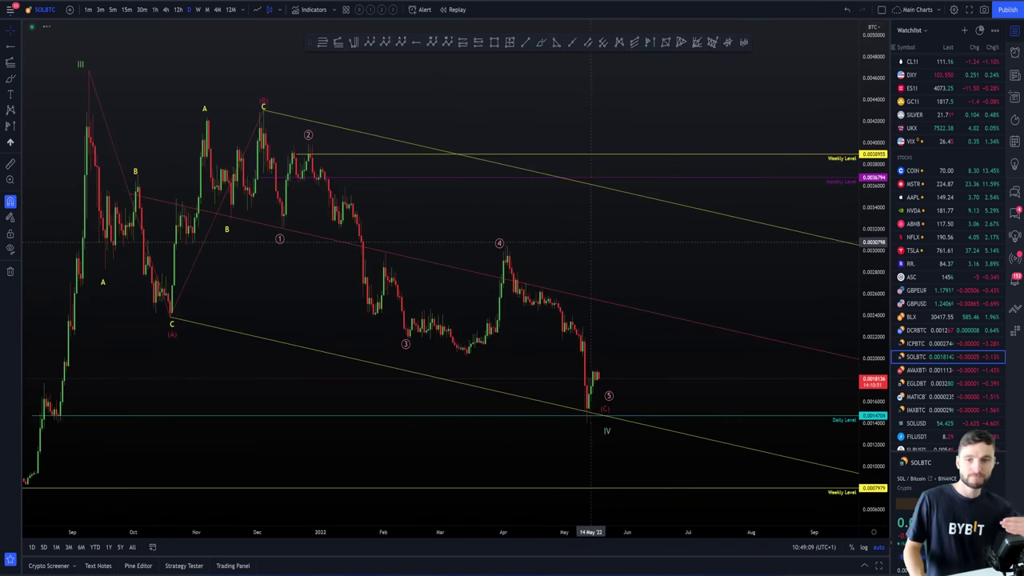
drag(664, 253, 634, 254)
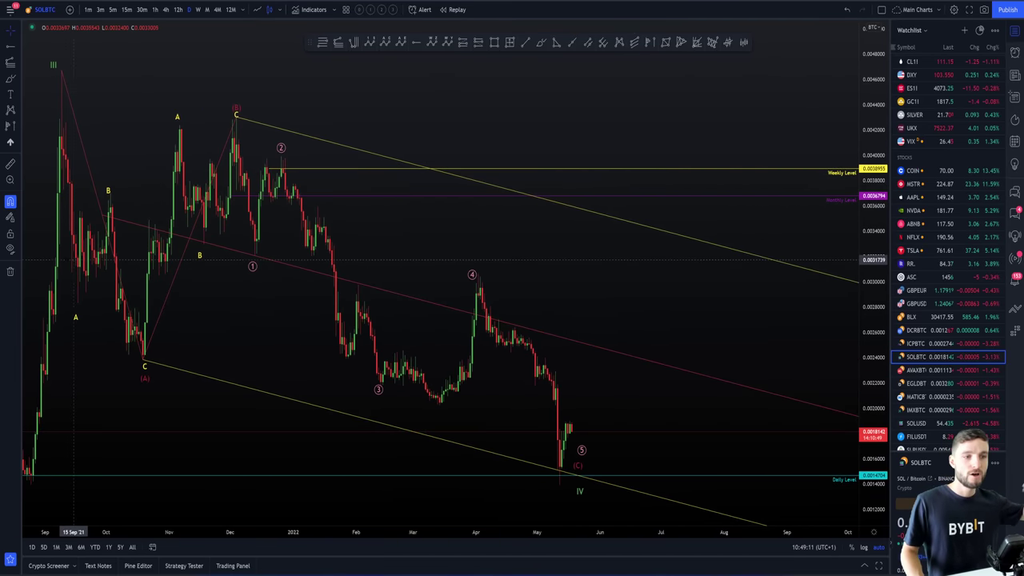
Hide all drawings on the daily SOLBTC chart to view the bare price action since last summer
click(10, 249)
scroll(503, 238, down, 2)
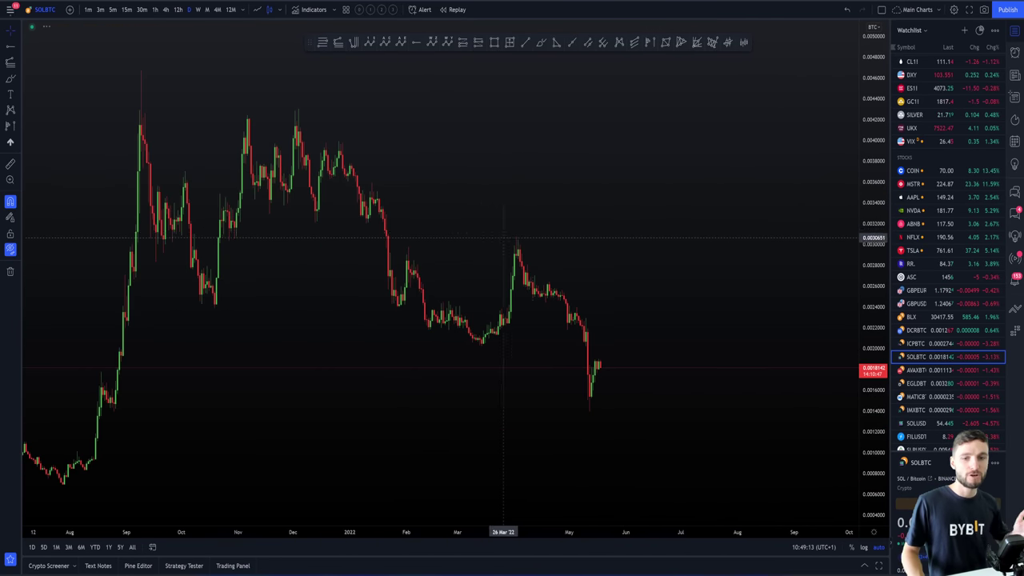
drag(645, 213, 638, 188)
scroll(695, 185, down, 1)
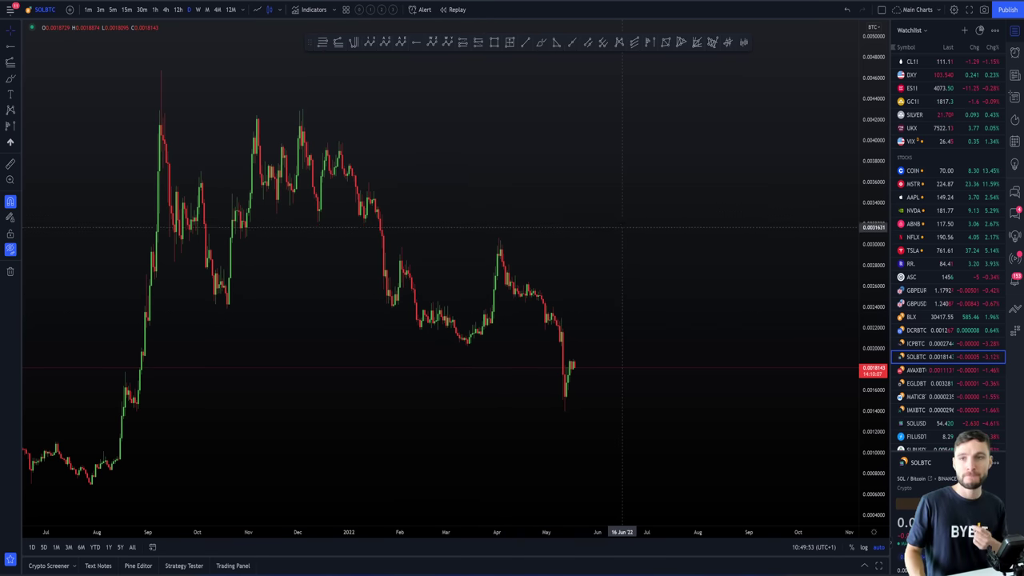
Switch to YouTube and view the chart in the "Special members only update" video full screen, including its stream date
key(alt+Tab)
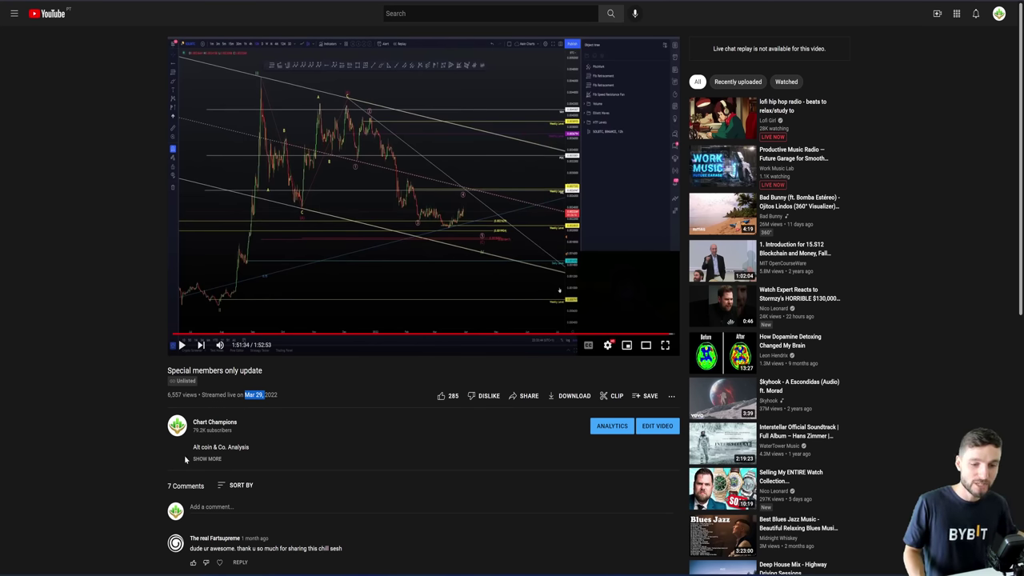
scroll(185, 459, down, 3)
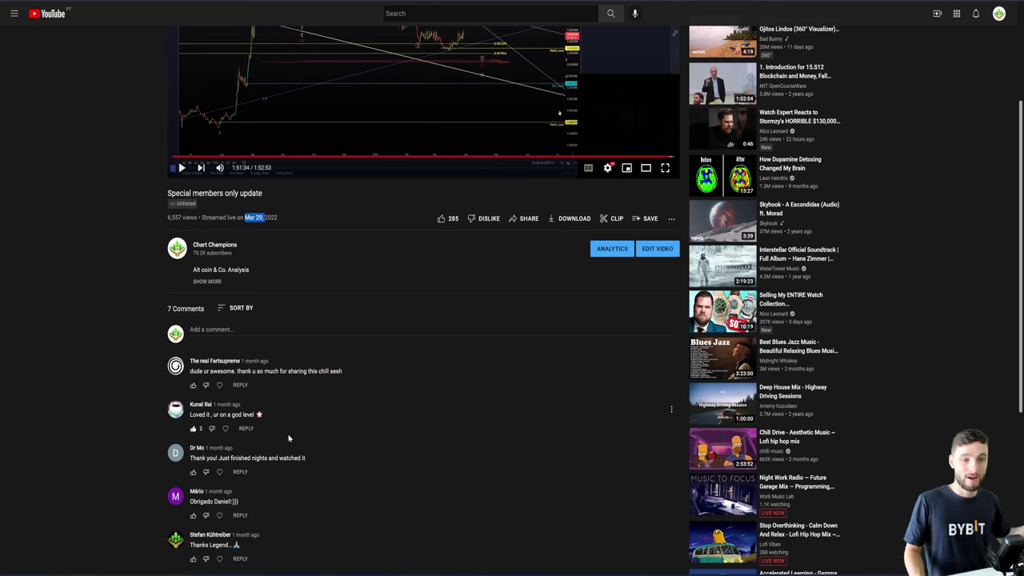
scroll(148, 402, up, 3)
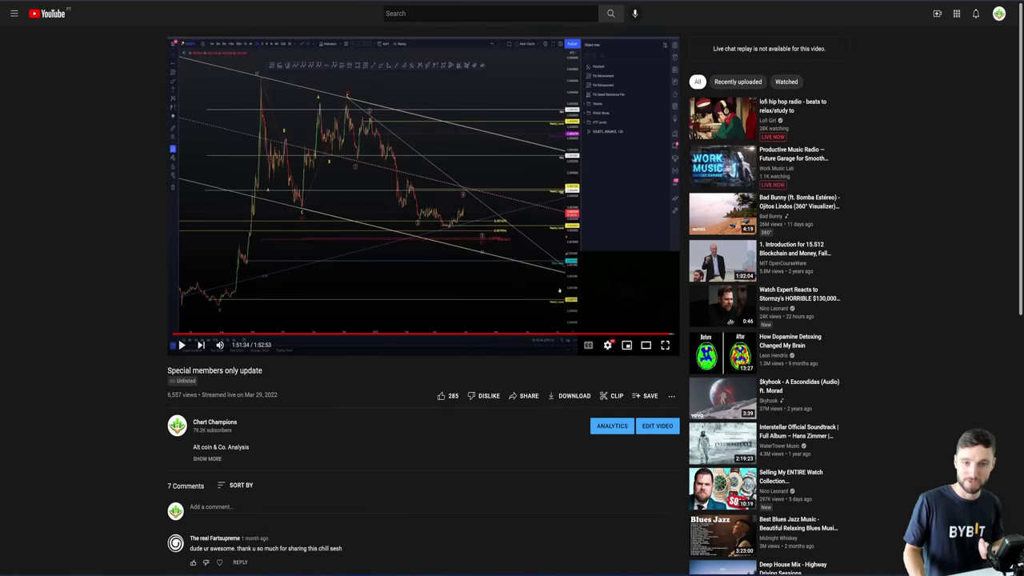
double_click(357, 280)
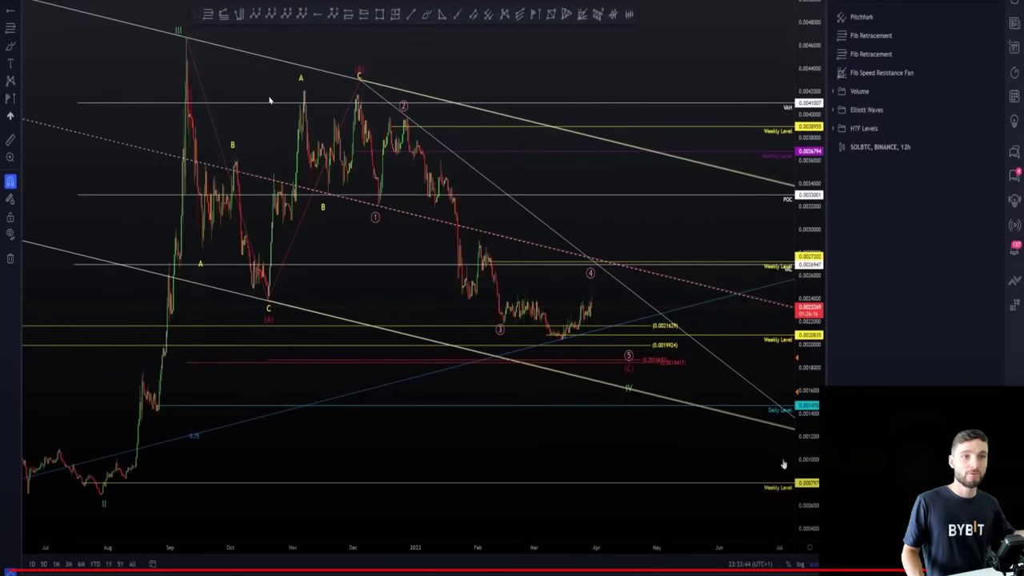
key(Escape)
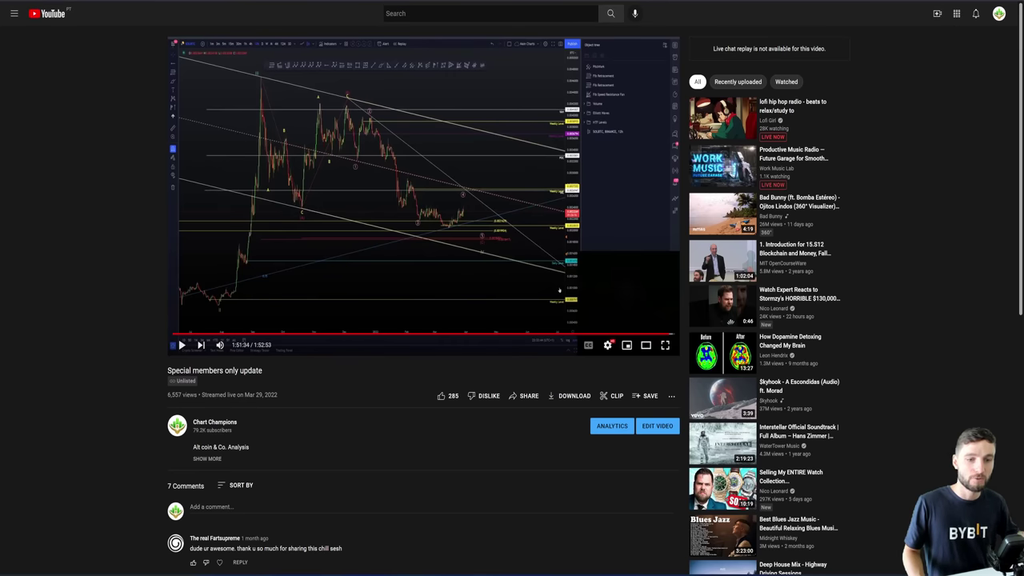
double_click(428, 233)
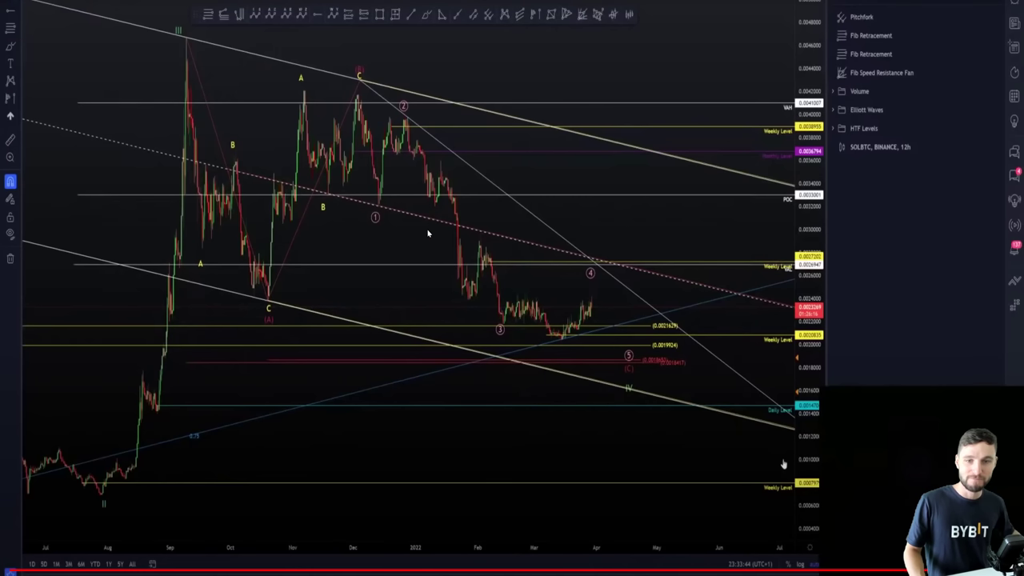
double_click(580, 299)
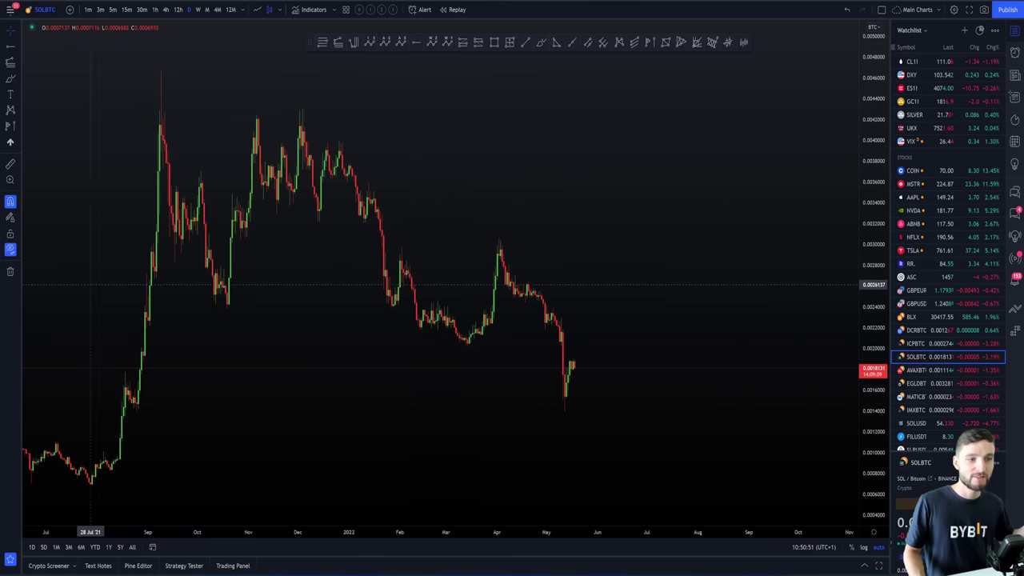
Return to TradingView, show the SOLBTC drawings again and examine the Elliott Wave count from wave III to wave IV
click(10, 249)
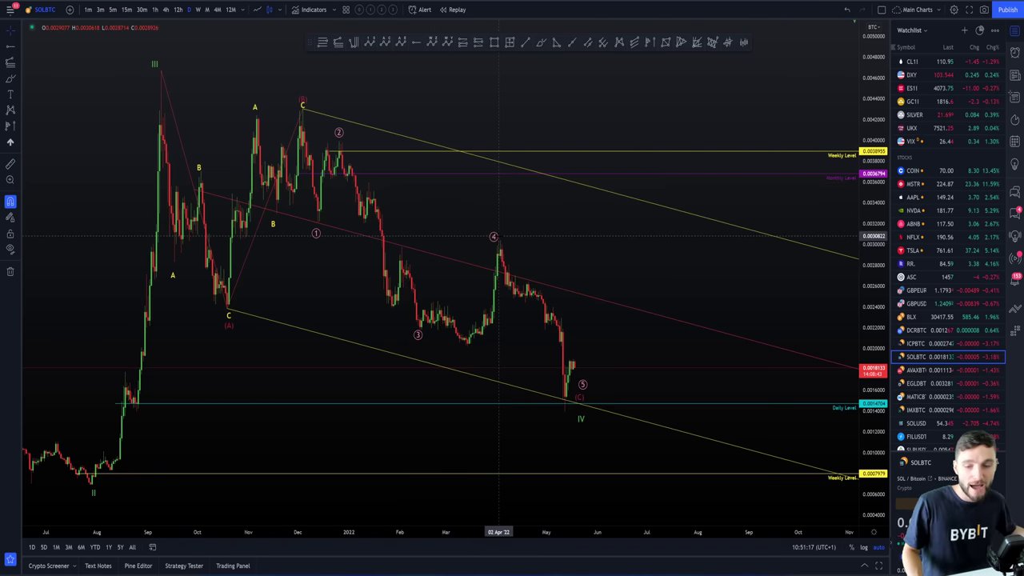
scroll(571, 384, up, 2)
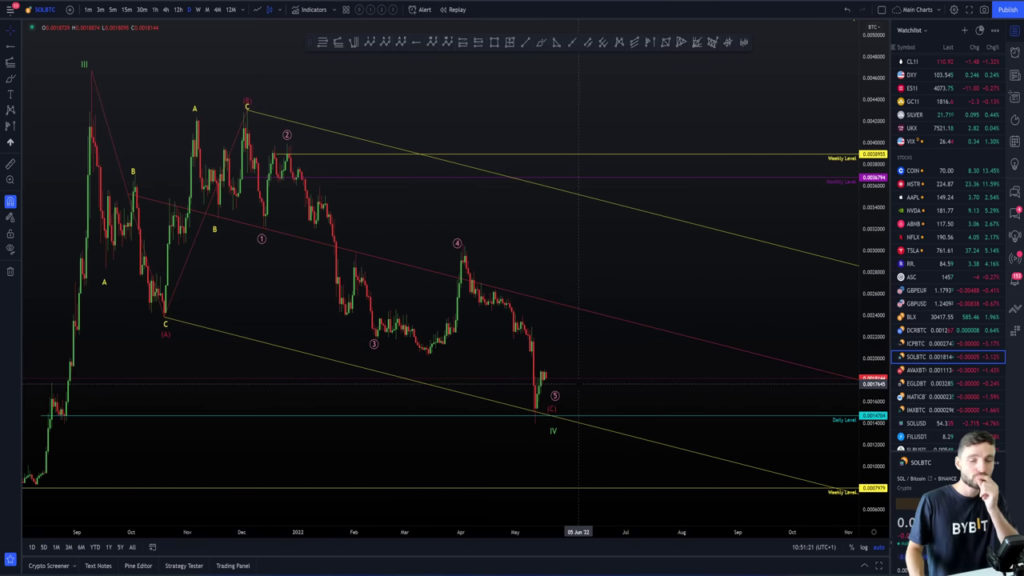
scroll(578, 384, down, 2)
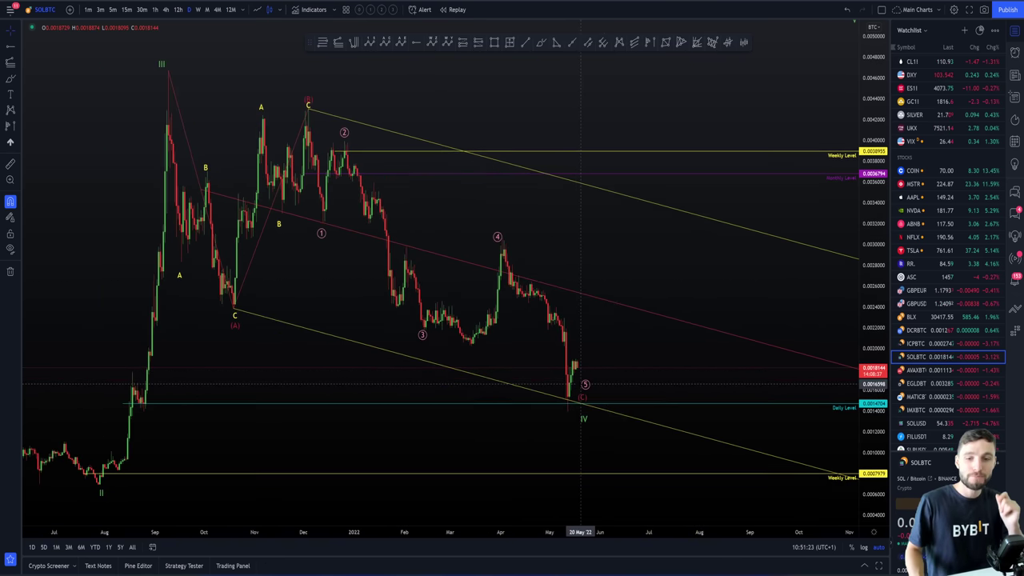
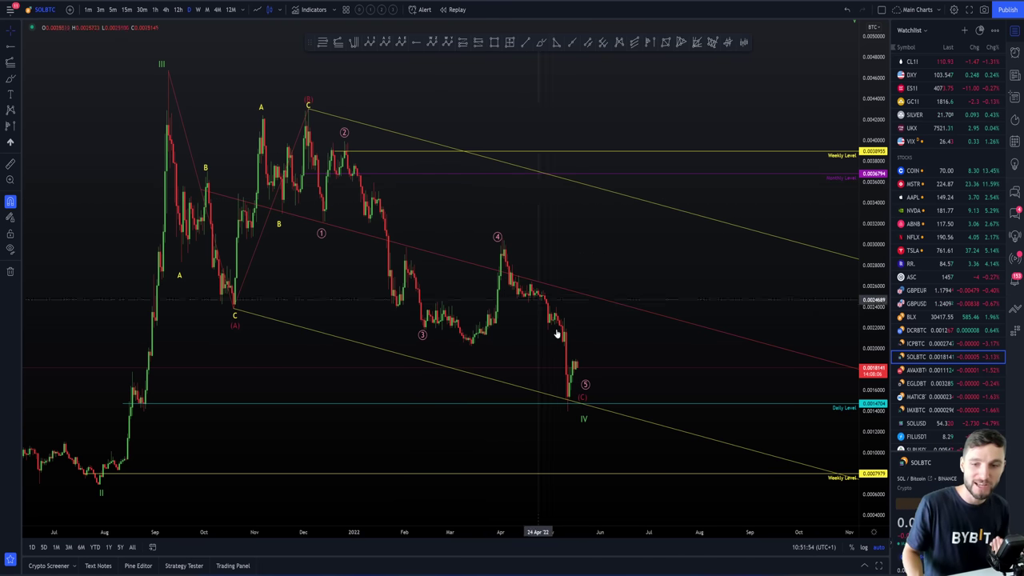
scroll(596, 344, right, 3)
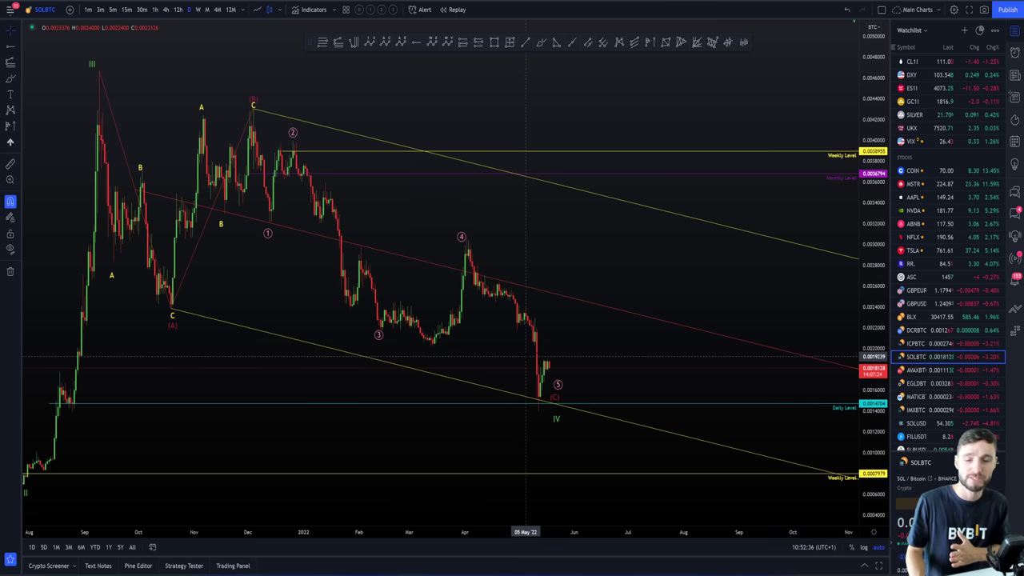
scroll(512, 285, up, 2)
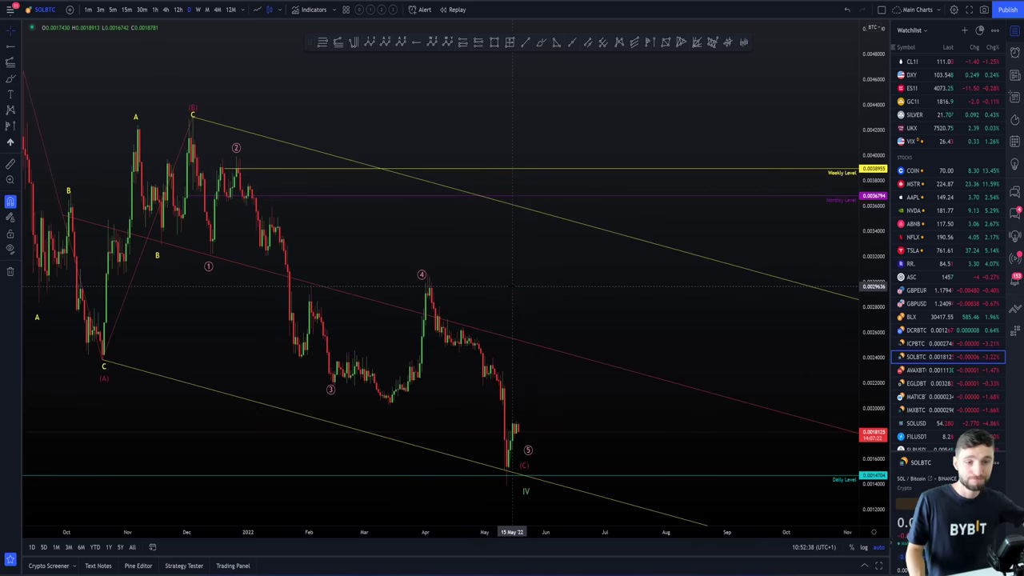
drag(512, 286, 573, 400)
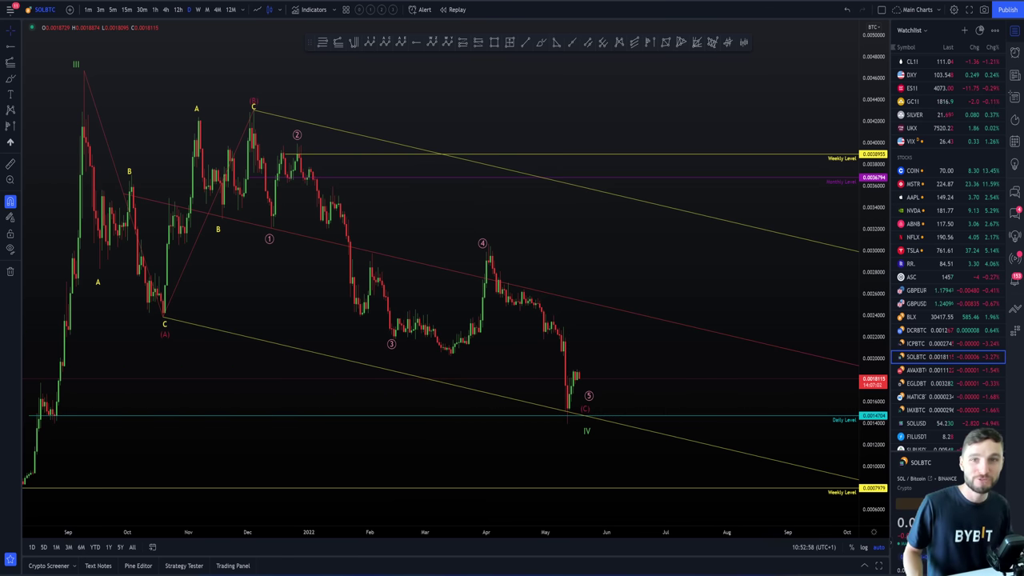
Switch to Discord and view the enlarged ATOMUSDT short image and the 16/05/2022 SOL chart image from general-chat
key(alt+Tab)
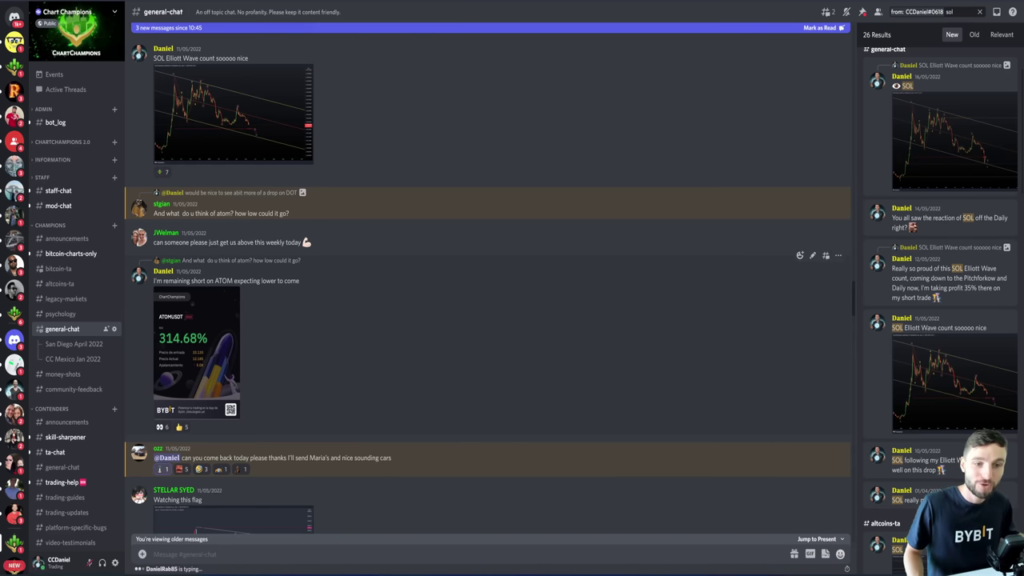
click(214, 348)
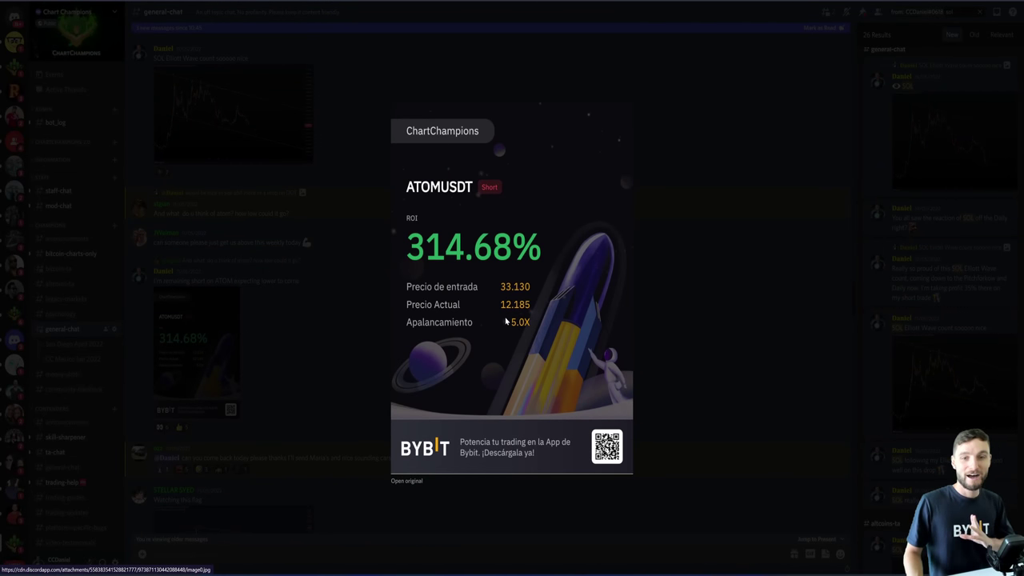
click(305, 313)
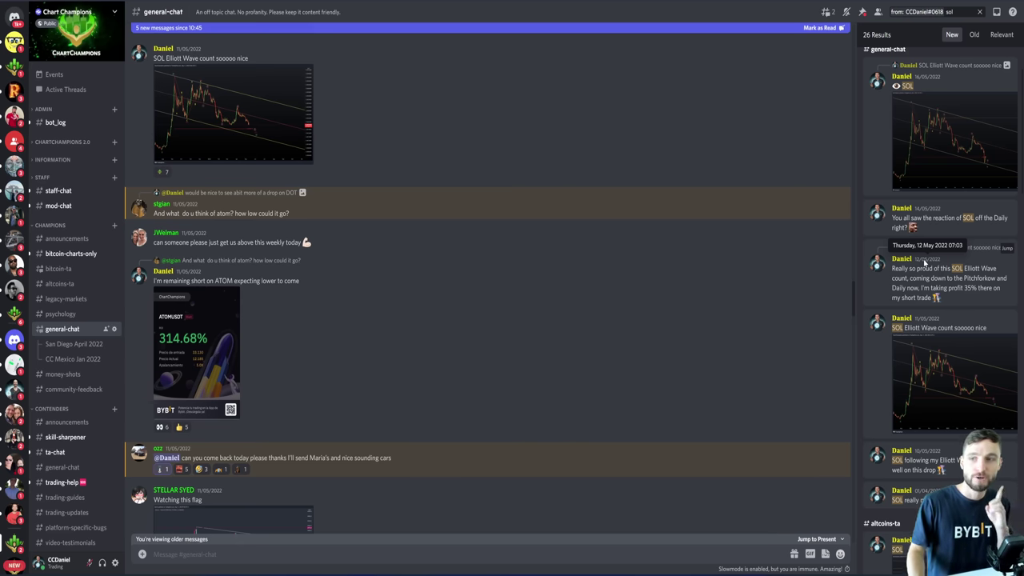
click(946, 158)
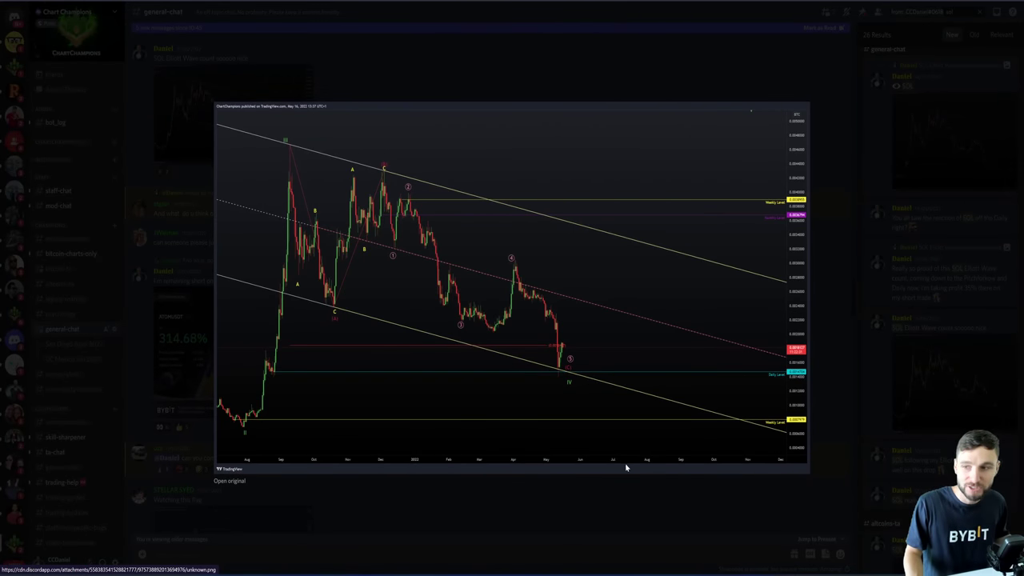
key(Escape)
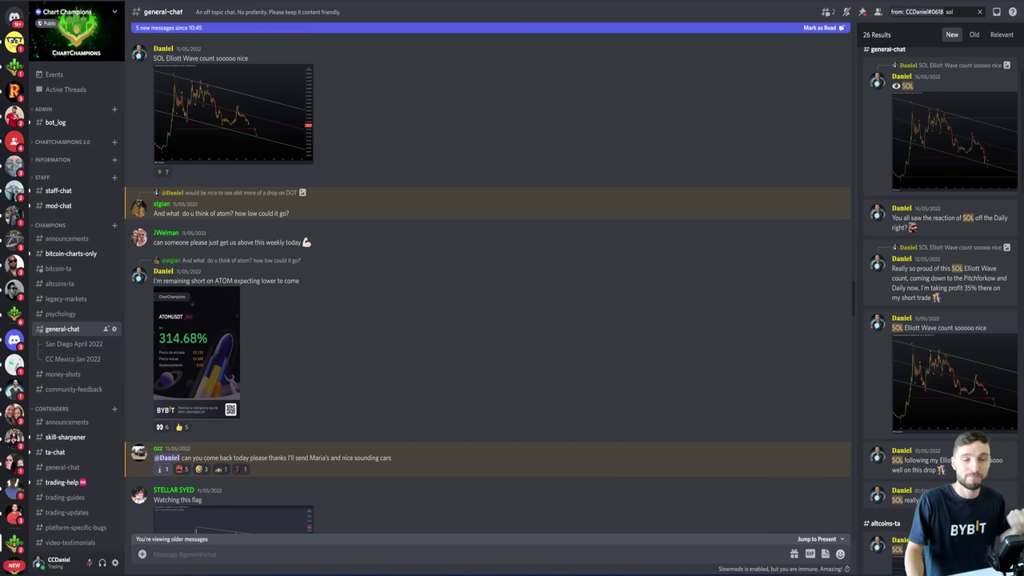
Switch back to TradingView, set SOLBTC to the 1-hour timeframe and measure the rally from the 12 May low to the recent highs
key(super+Tab)
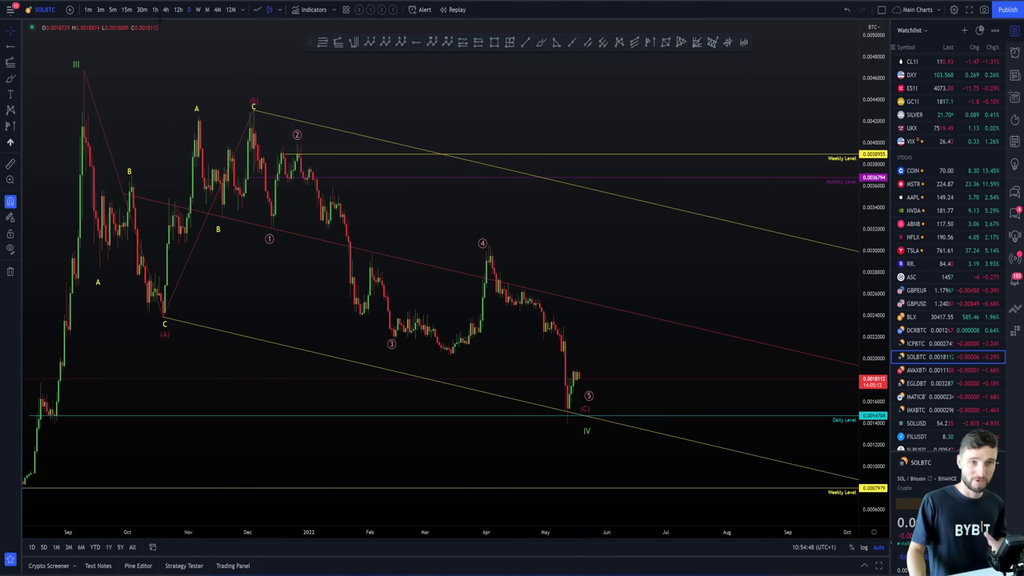
click(153, 10)
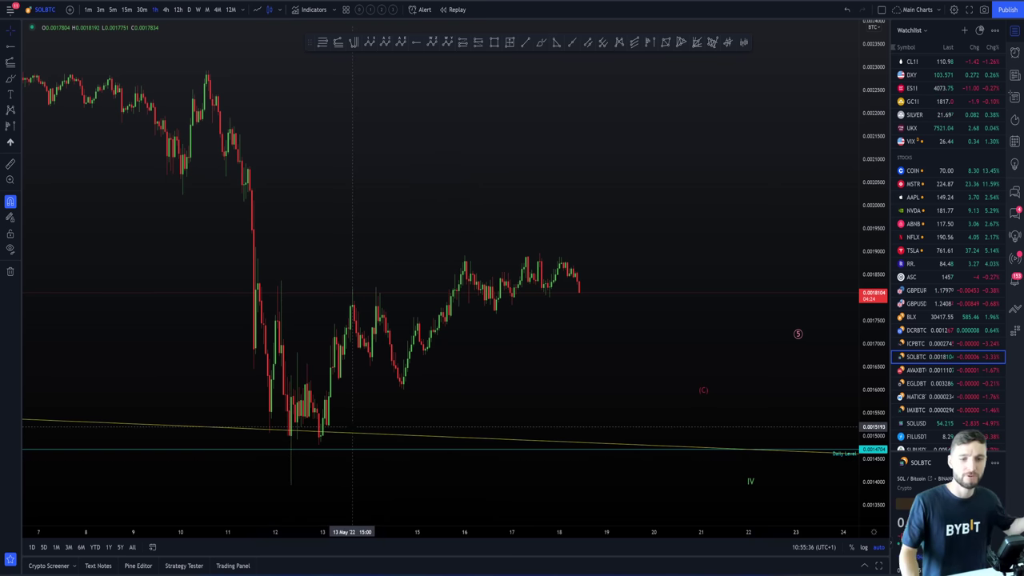
scroll(336, 456, up, 2)
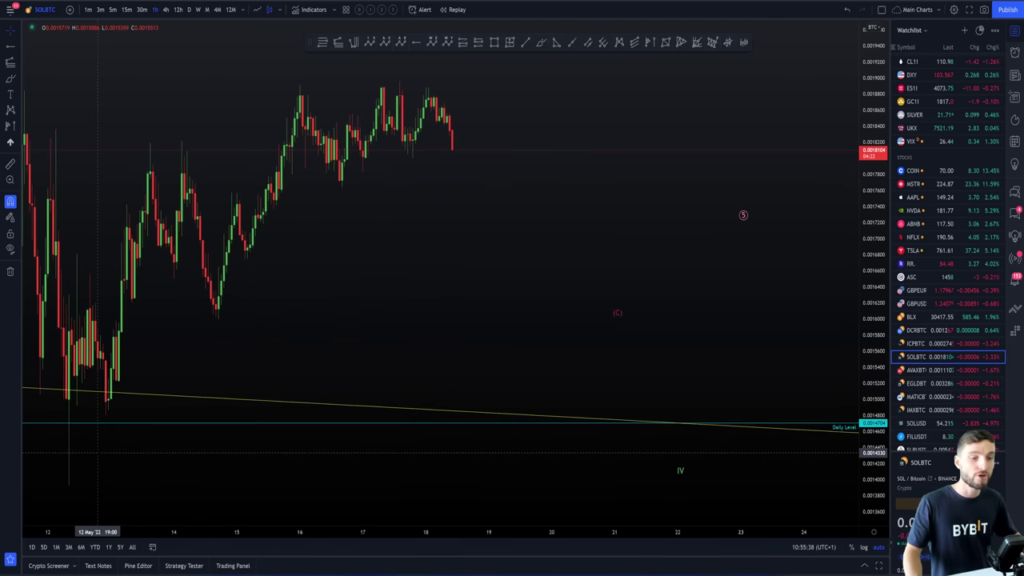
shift+click(108, 485)
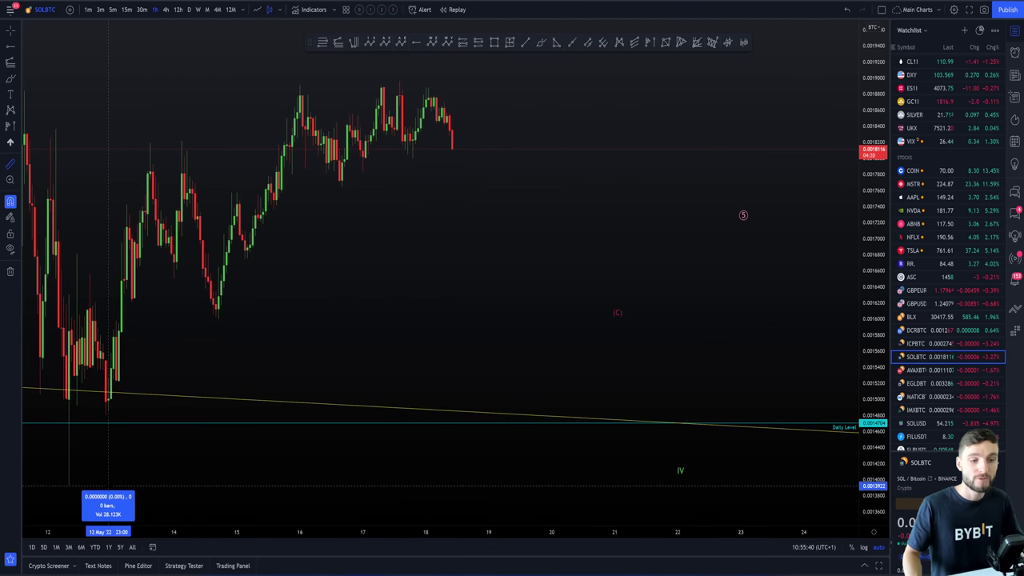
click(486, 85)
click(558, 119)
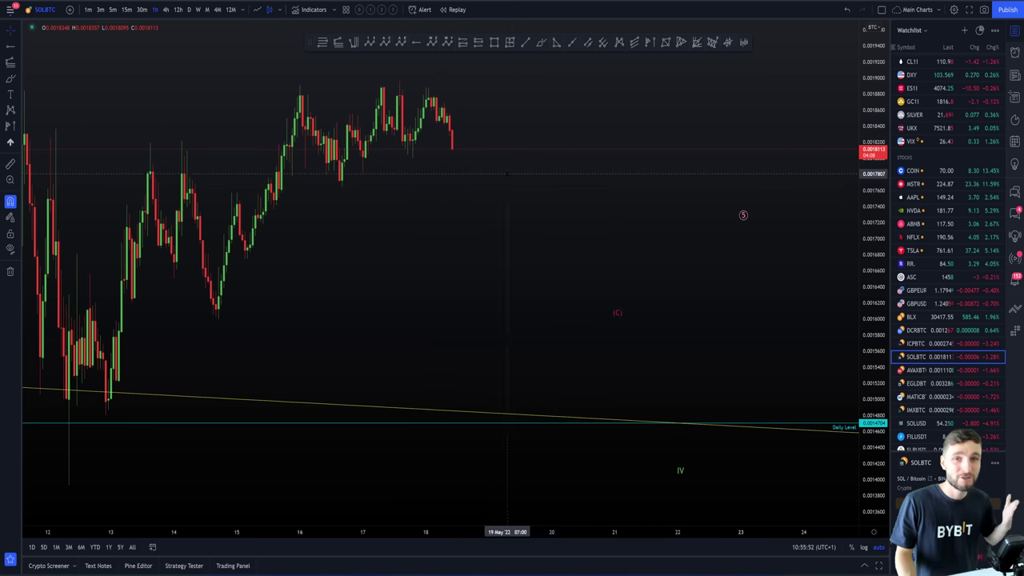
Examine the recent hourly SOLBTC candles and return the chart to the daily timeframe with the wave count in view
drag(569, 189, 718, 189)
scroll(718, 189, up, 5)
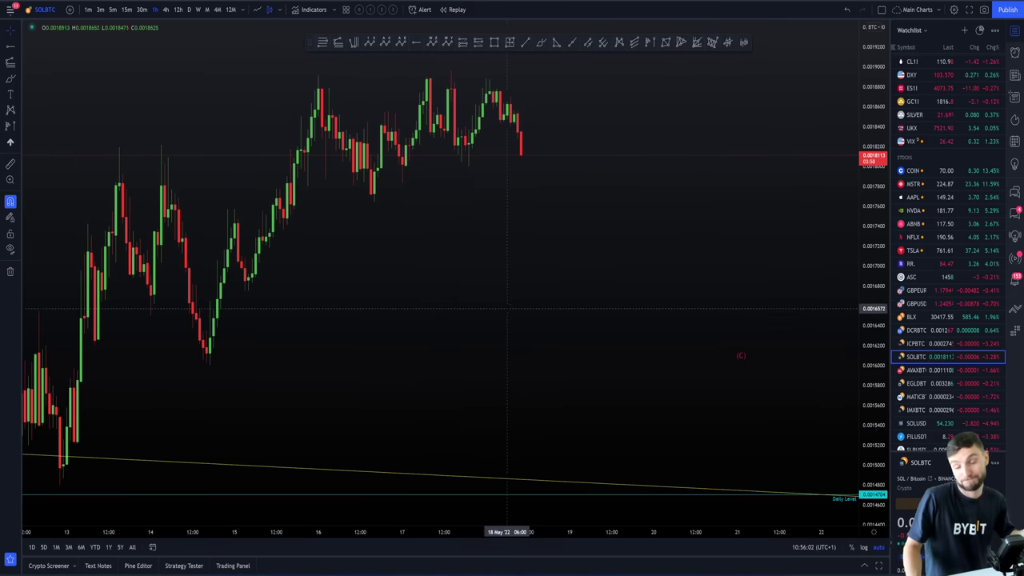
scroll(512, 298, up, 3)
drag(555, 298, 472, 298)
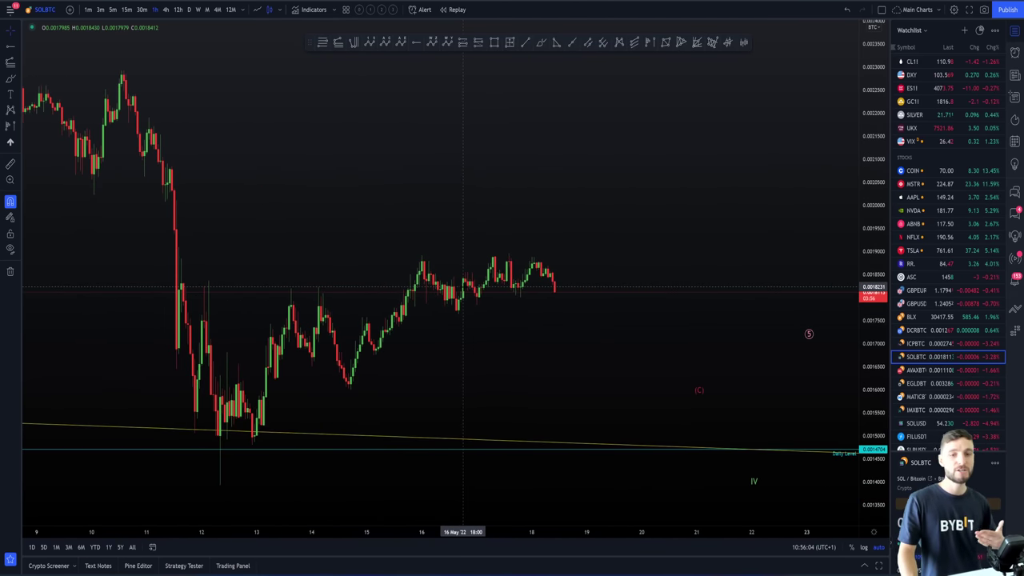
scroll(480, 216, down, 10)
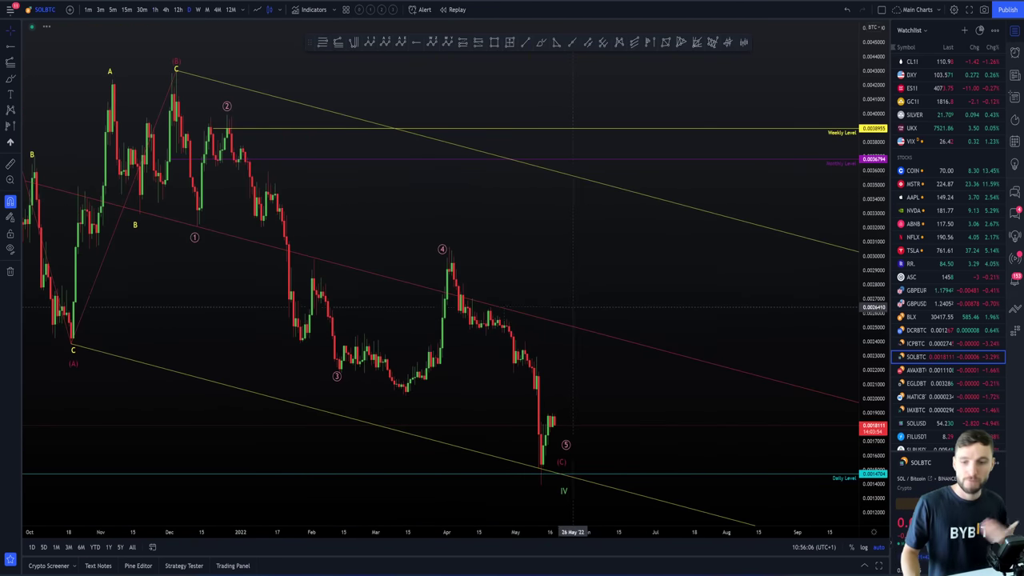
Switch the SOLBTC chart to a logarithmic price scale with the full wave III to wave IV structure in view
drag(570, 229, 511, 238)
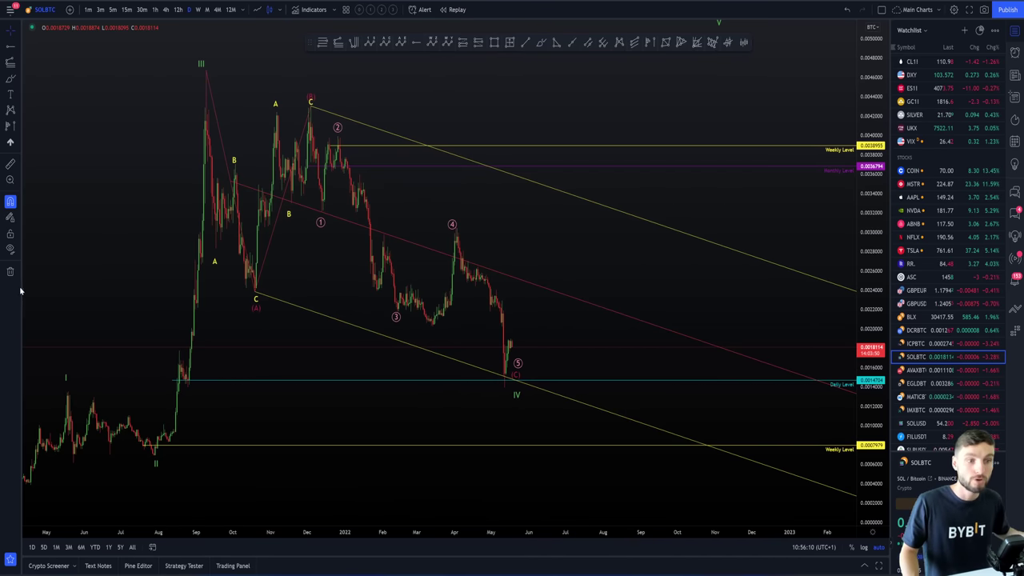
click(864, 547)
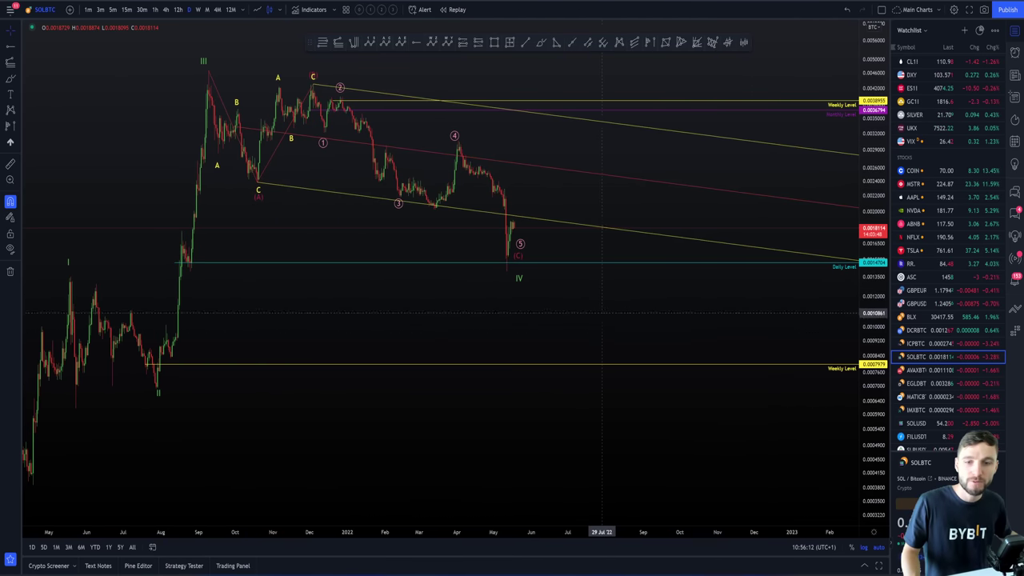
scroll(686, 320, up, 2)
Hide the HTF Levels, Elliott Waves and Pitchfork objects through the object tree and show the CCTF group
click(1014, 74)
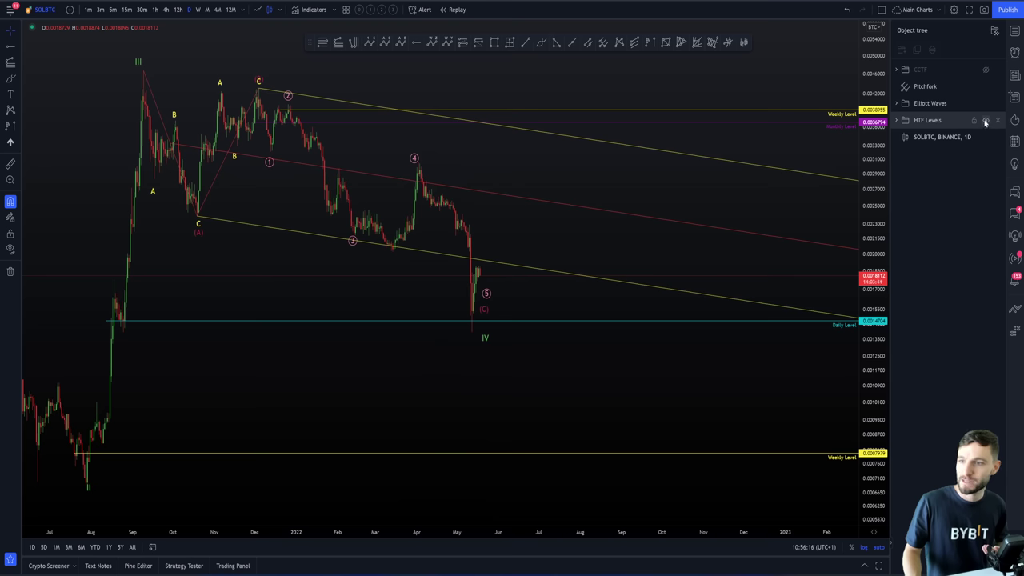
click(986, 120)
click(986, 103)
click(986, 87)
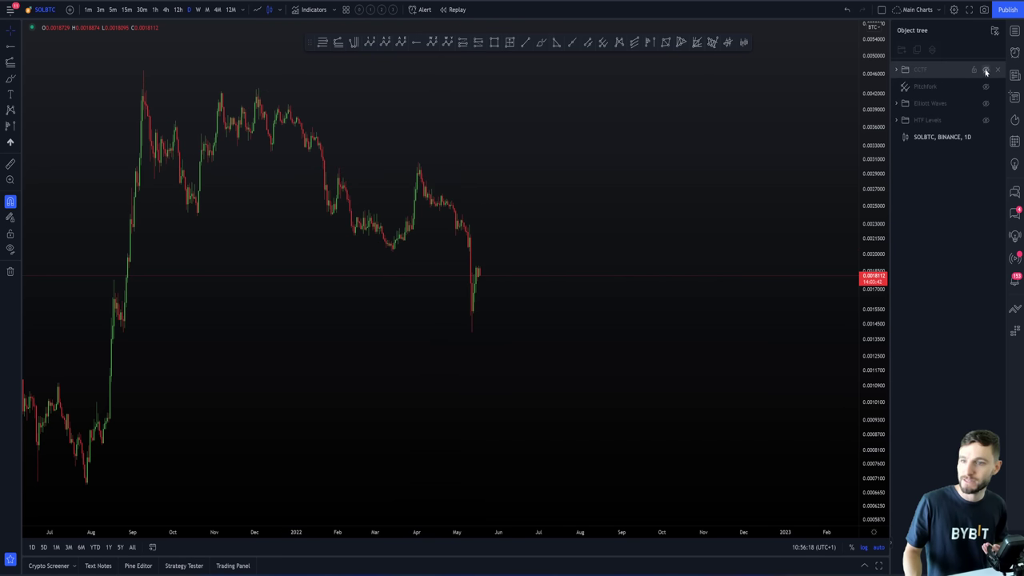
click(986, 72)
scroll(621, 340, left, 2)
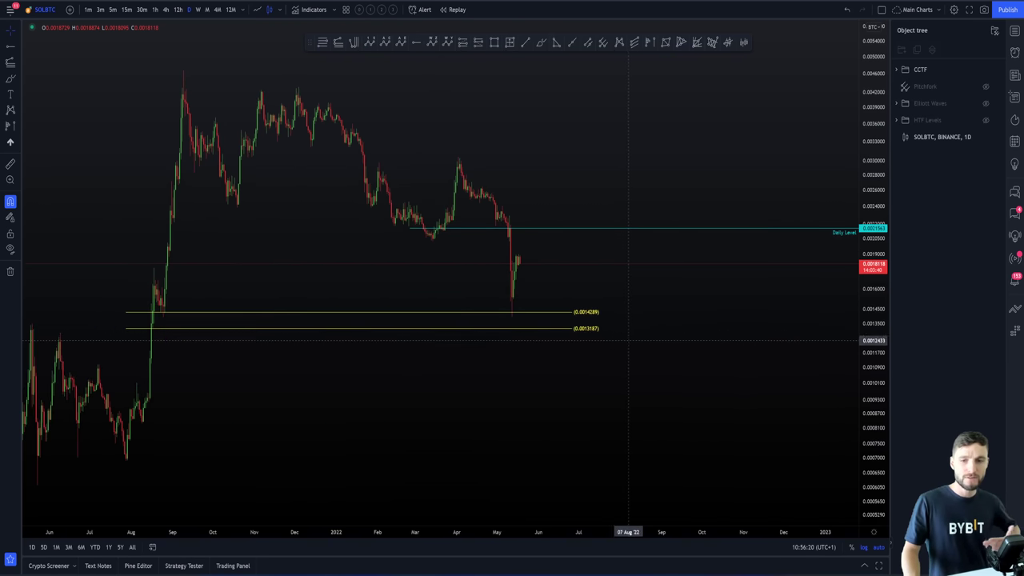
Inspect the CCTF Fibonacci retracement against the Elliott Waves labels, showing that group temporarily and hiding it again
click(551, 317)
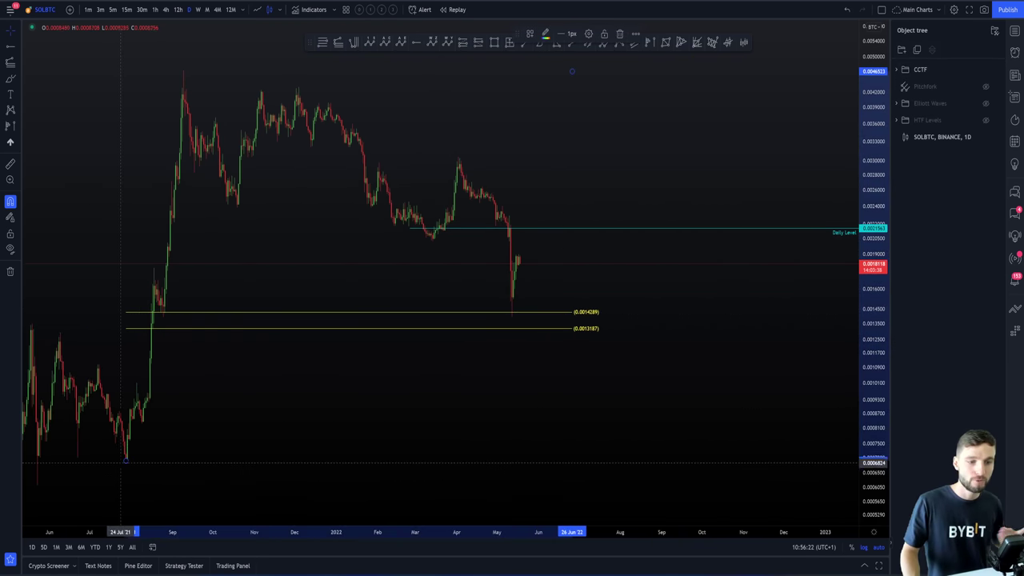
scroll(126, 463, down, 2)
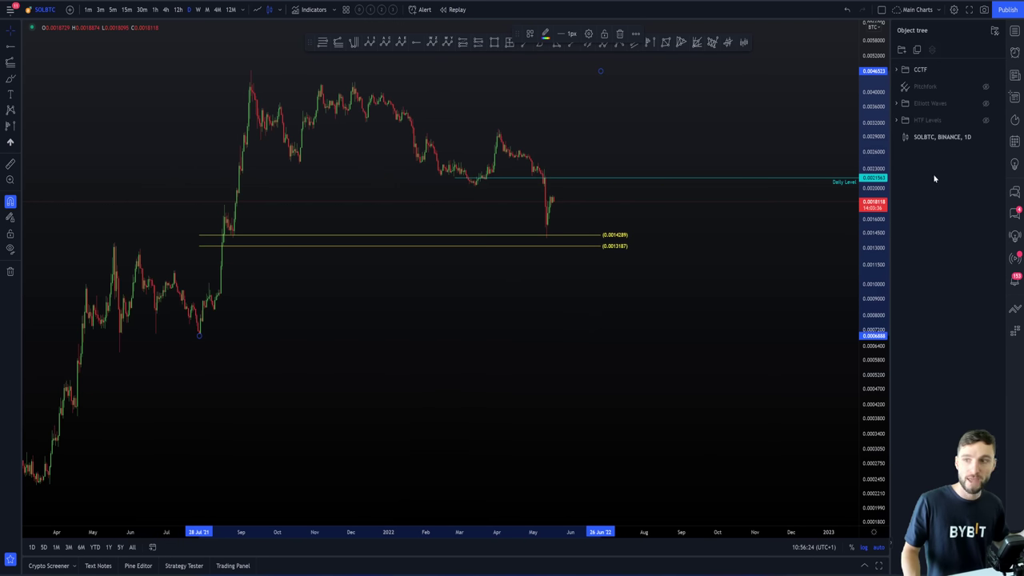
click(986, 105)
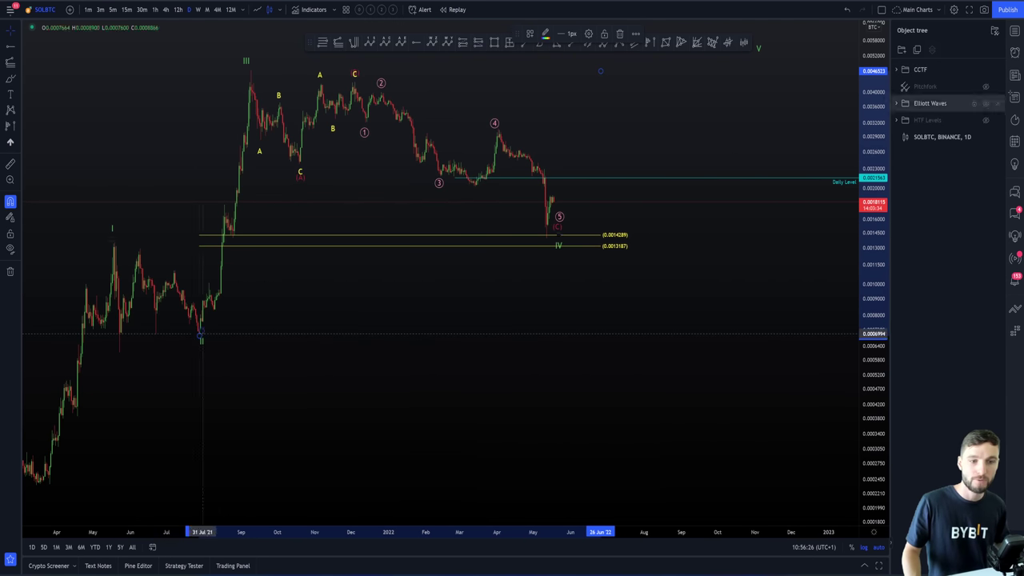
click(986, 70)
click(987, 71)
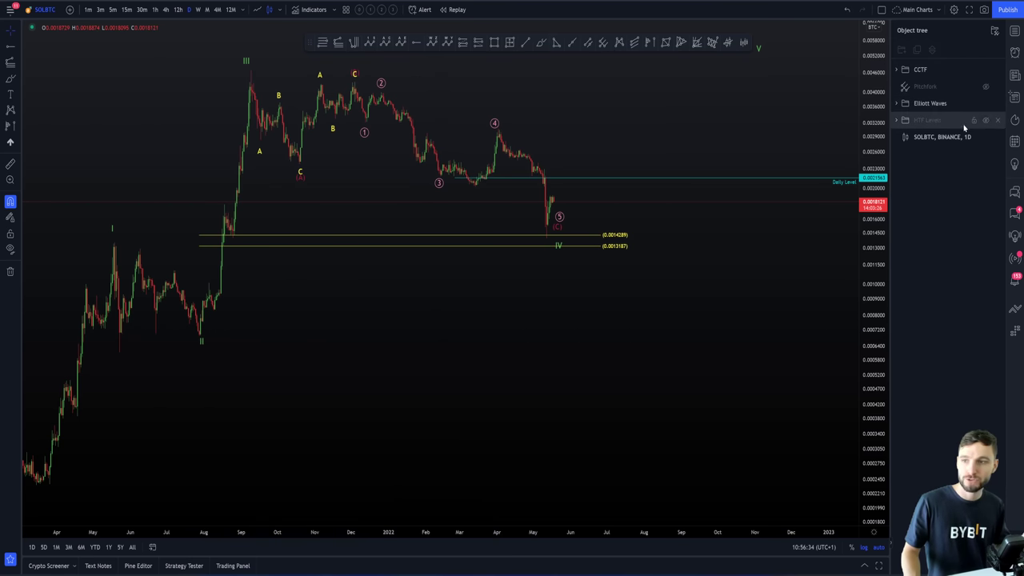
click(986, 104)
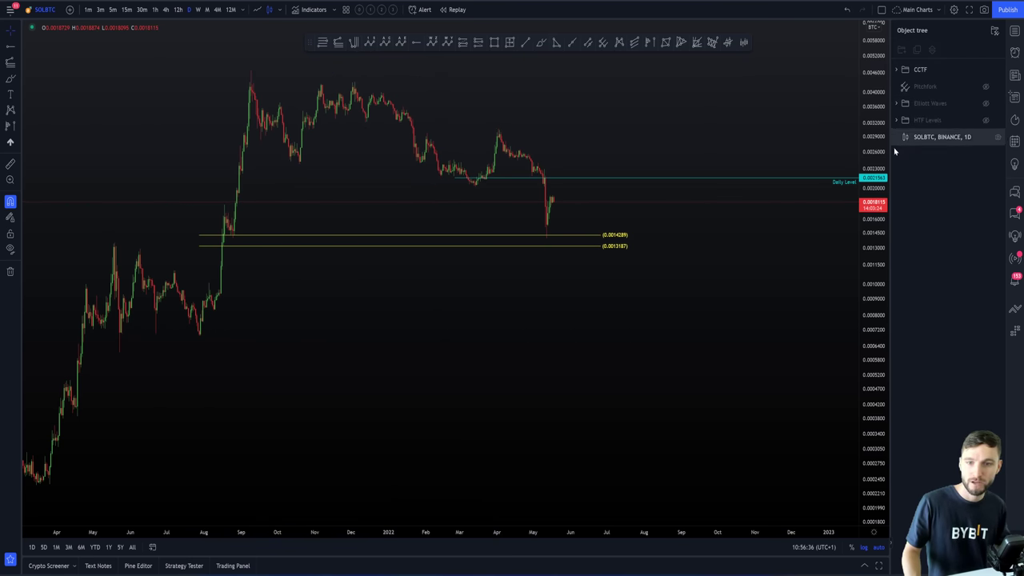
Examine the Fibonacci retracement's anchors from the July 2021 low to the September 2021 high
scroll(757, 269, up, 3)
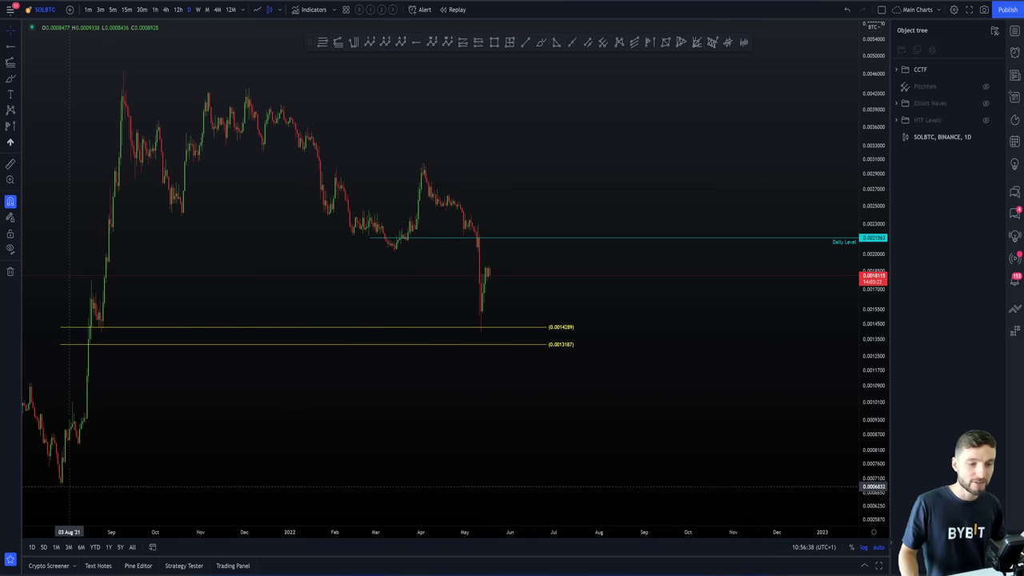
click(60, 485)
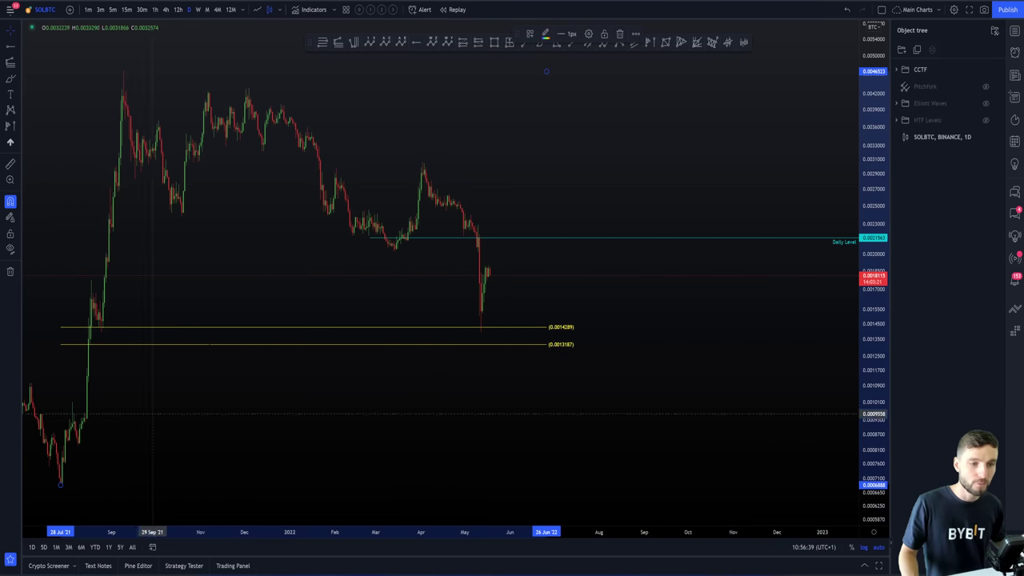
click(123, 76)
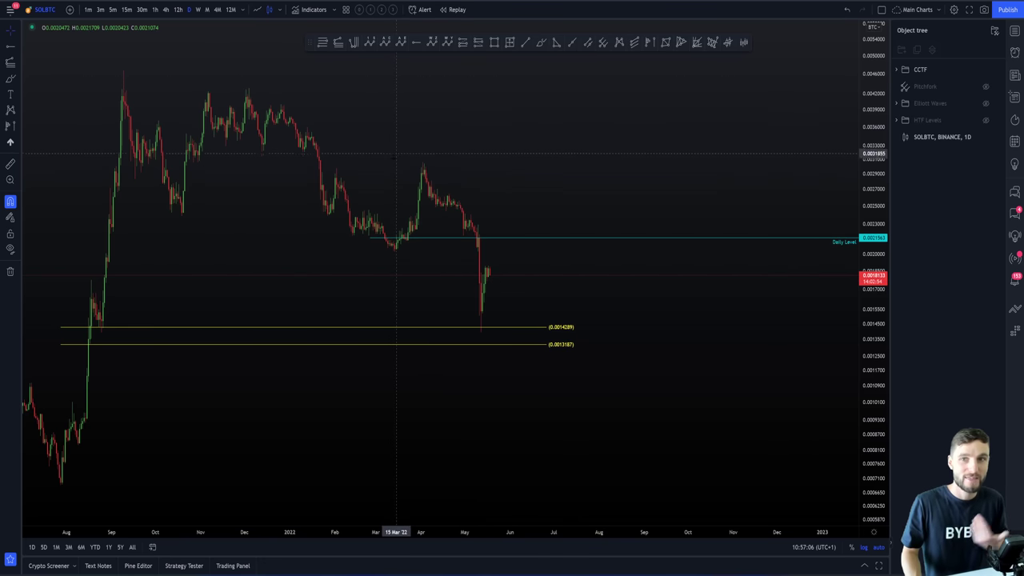
Set SOLBTC to the 15-minute timeframe, bring the rally since 12 May into view and turn off the logarithmic price scale
text(15)
key(Return)
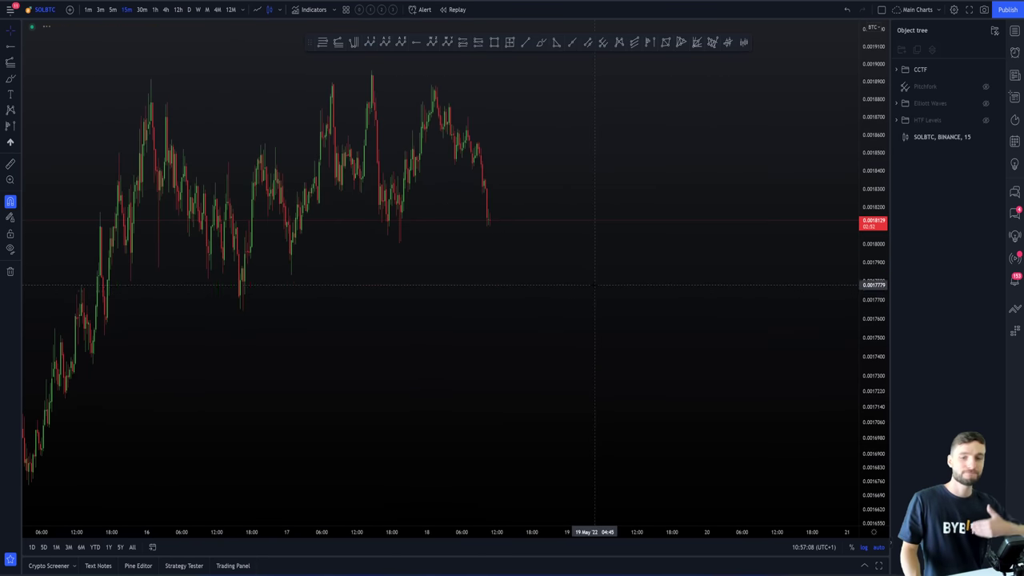
scroll(617, 325, down, 2)
scroll(619, 318, down, 3)
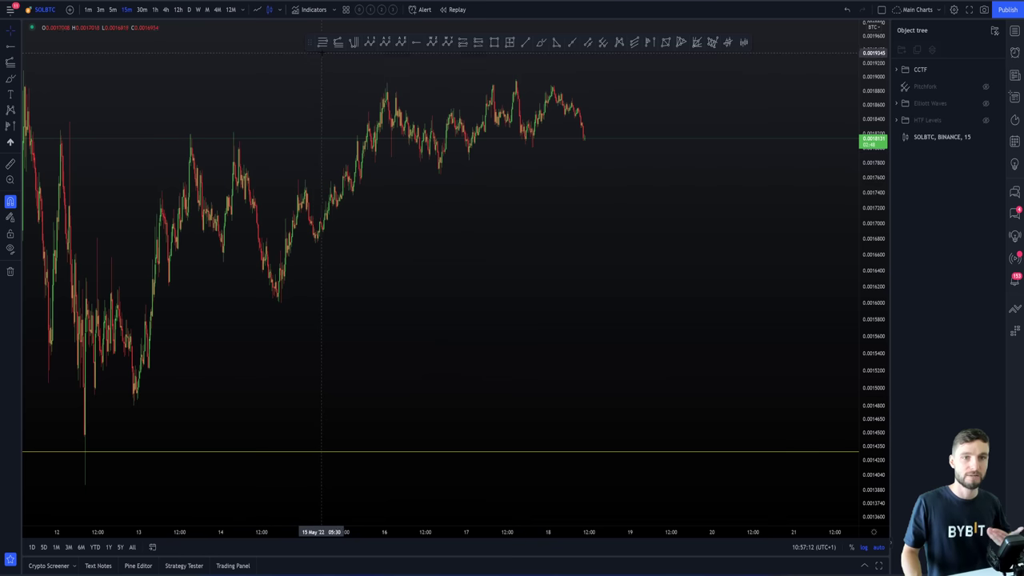
click(111, 451)
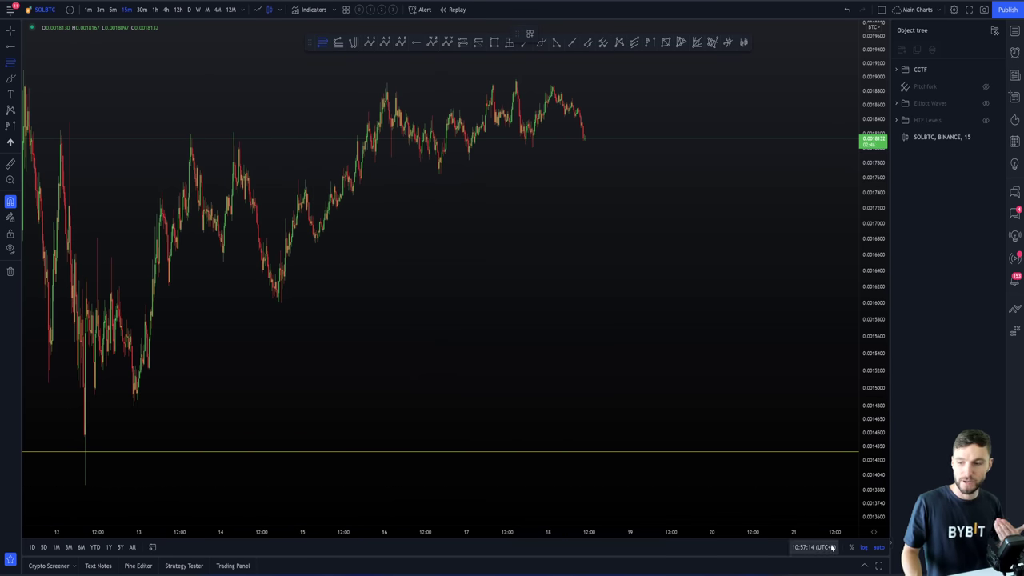
key(ctrl+z)
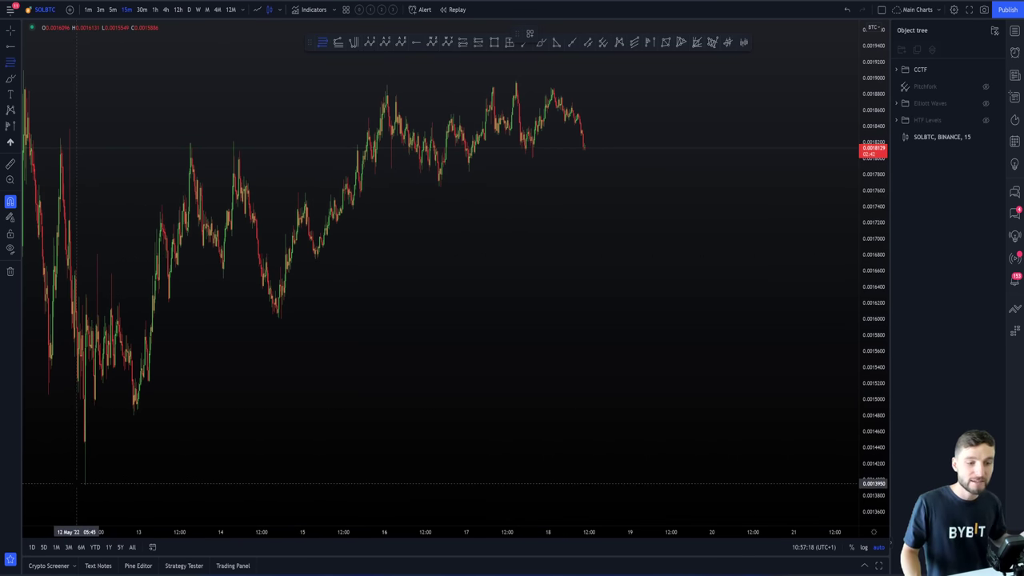
Draw a Fibonacci retracement from the 12 May low at 0.0013933 up to 0.0016803
click(80, 485)
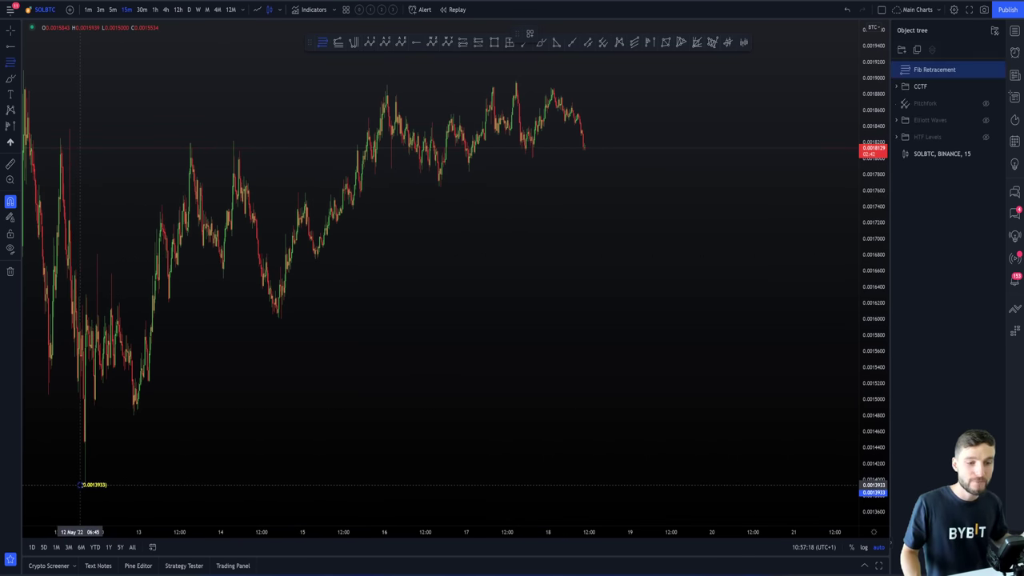
click(143, 254)
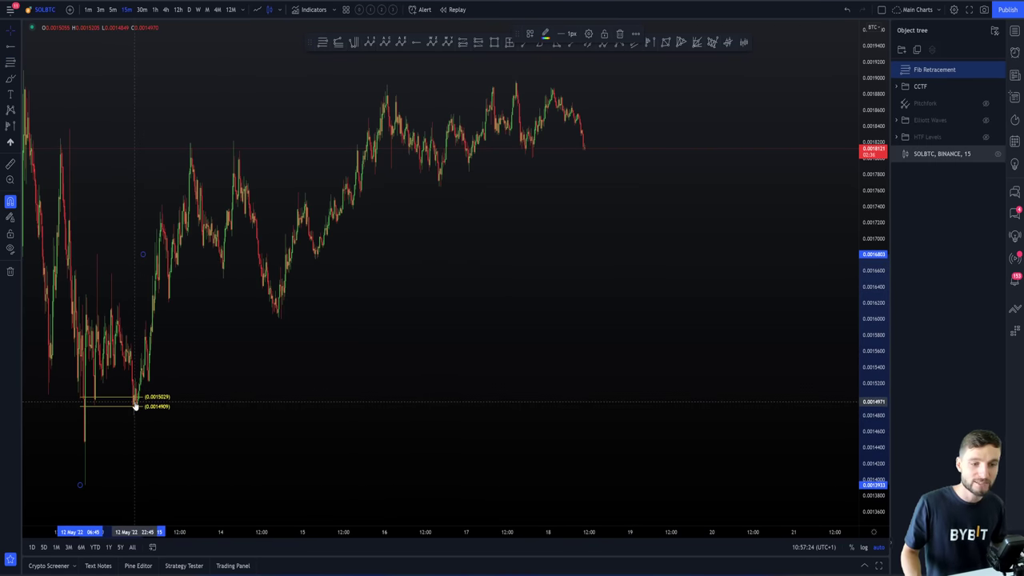
click(231, 459)
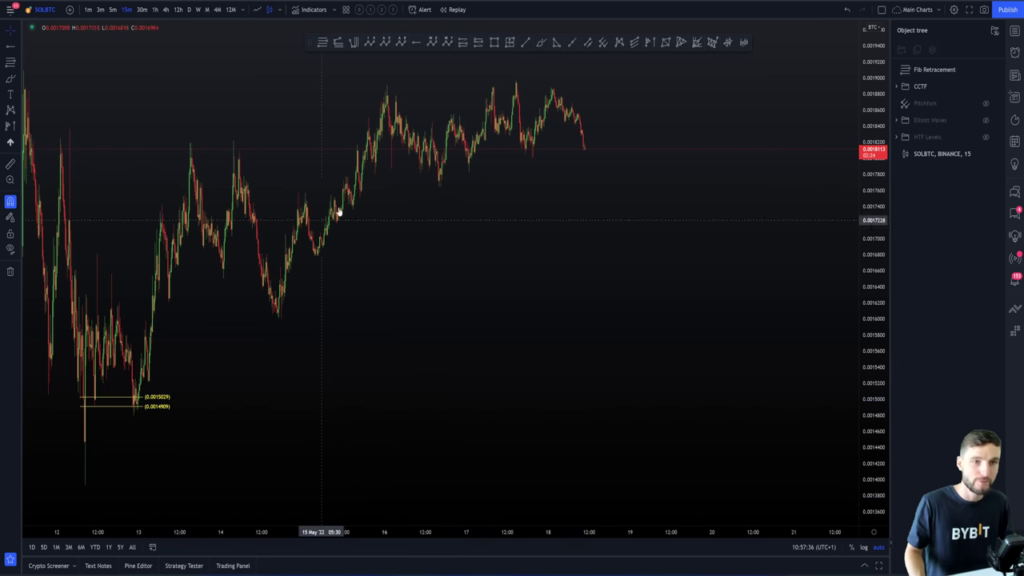
Place a long position beside the retracement levels with entry 0.0014960, stop 0.0013845 and target 0.0016955
click(464, 42)
click(199, 401)
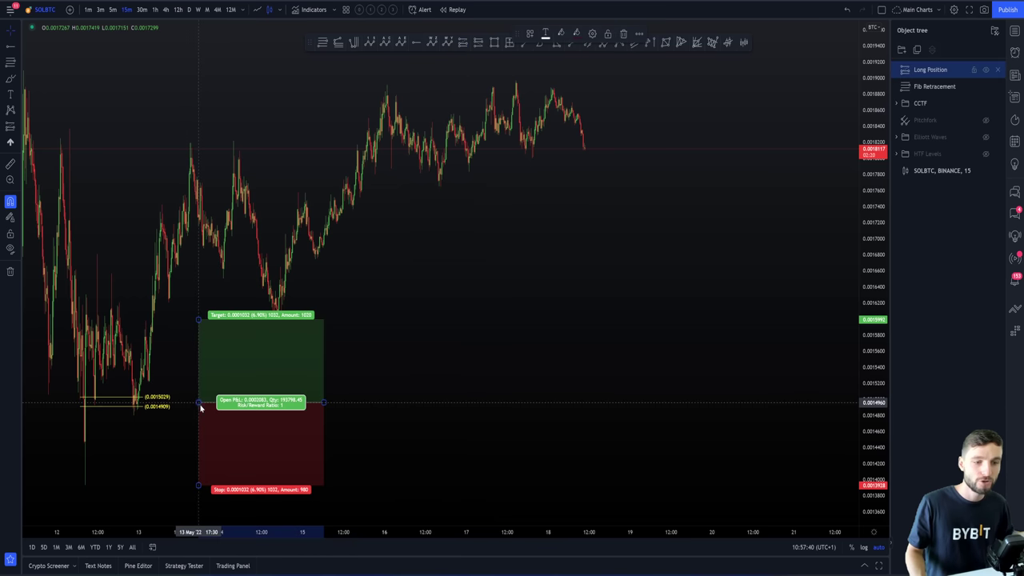
drag(201, 487, 201, 493)
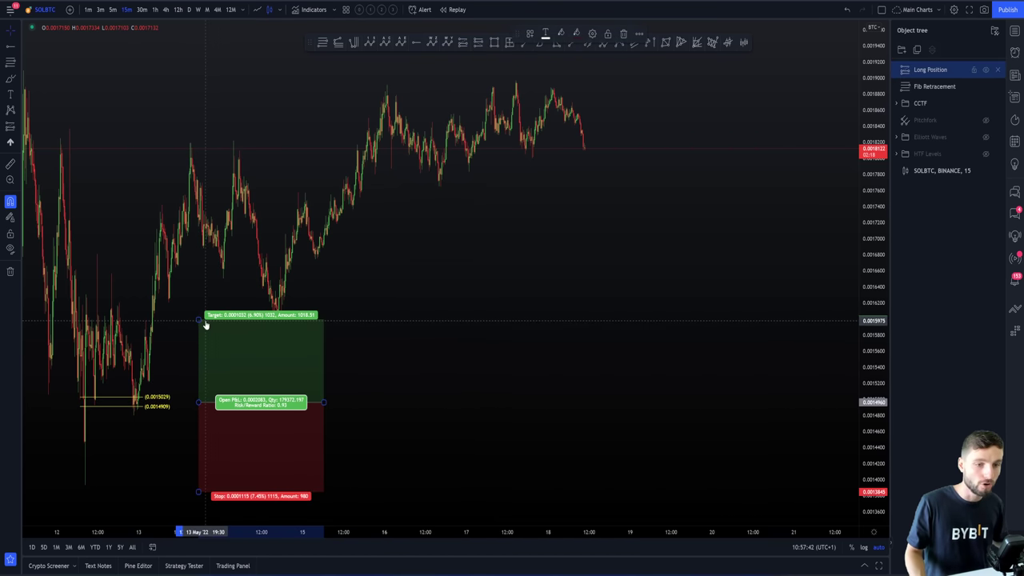
drag(198, 319, 198, 240)
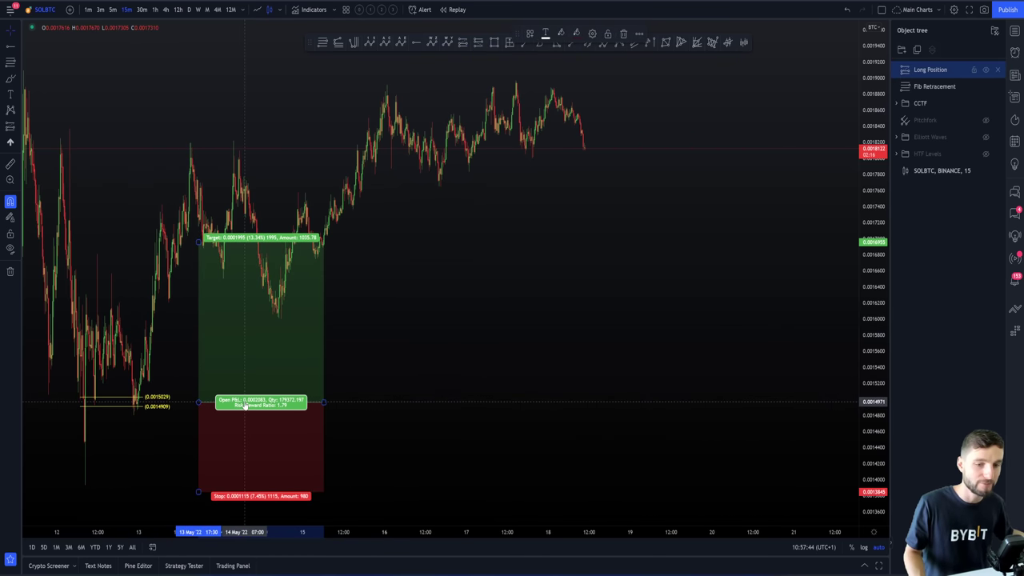
Delete the long position and the small Fibonacci retracement drawn from the 12 May low
key(Delete)
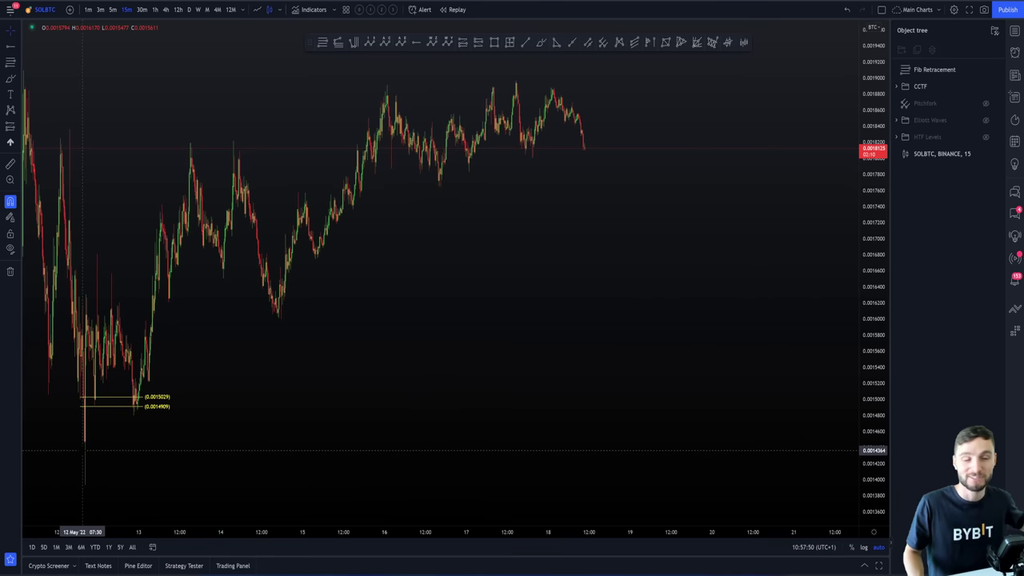
click(139, 403)
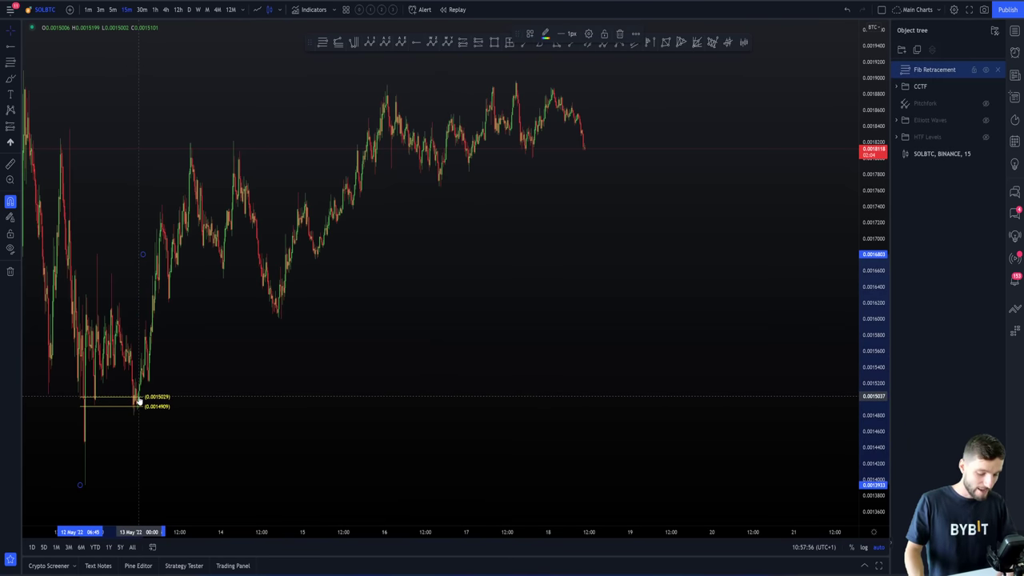
key(Delete)
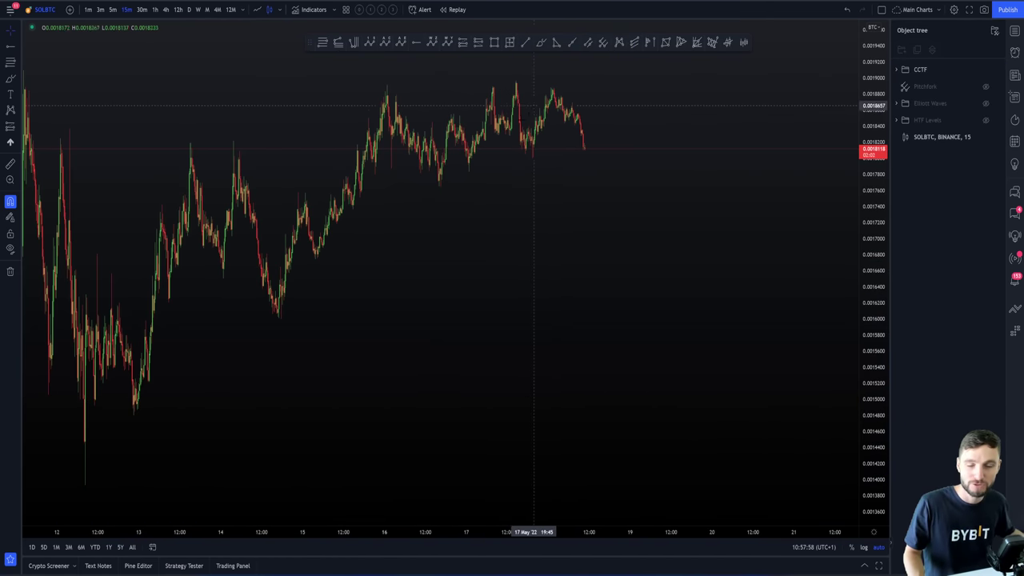
Examine the 15-minute recovery from the 12 May low against the yellow retracement lines and the Daily Level above price
scroll(569, 137, right, 1)
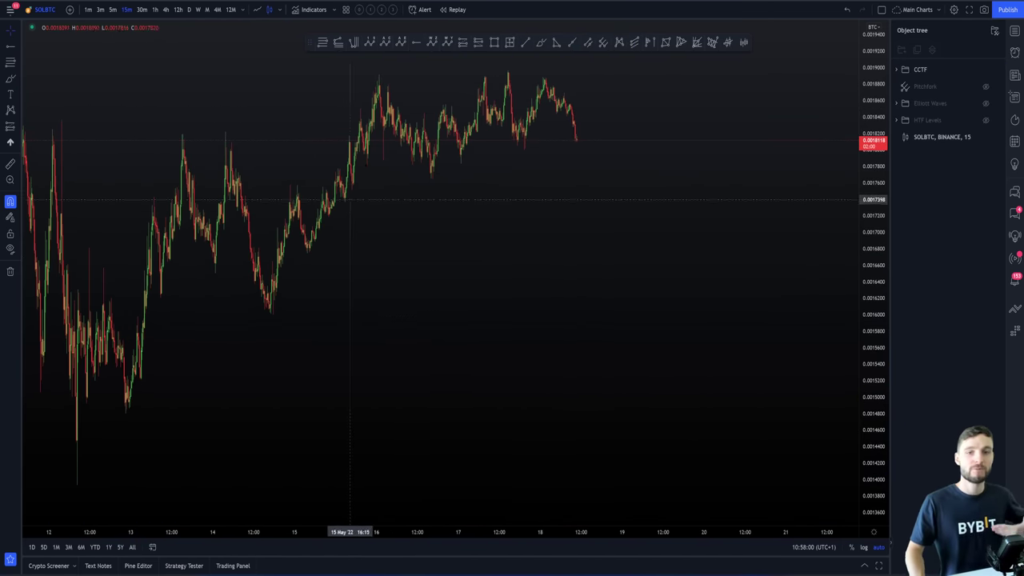
scroll(529, 112, down, 3)
scroll(480, 140, up, 3)
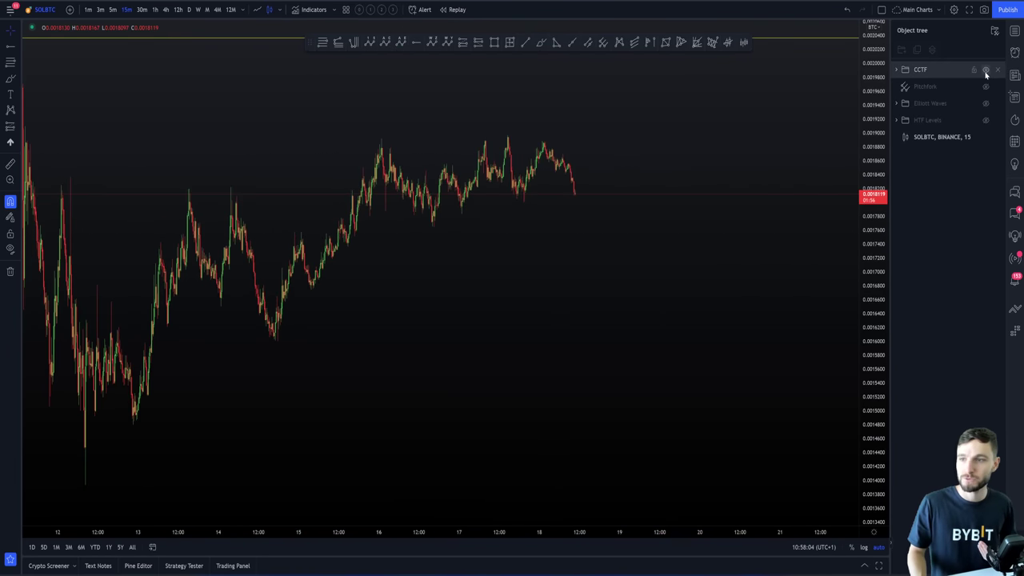
scroll(763, 196, down, 3)
drag(769, 280, 505, 270)
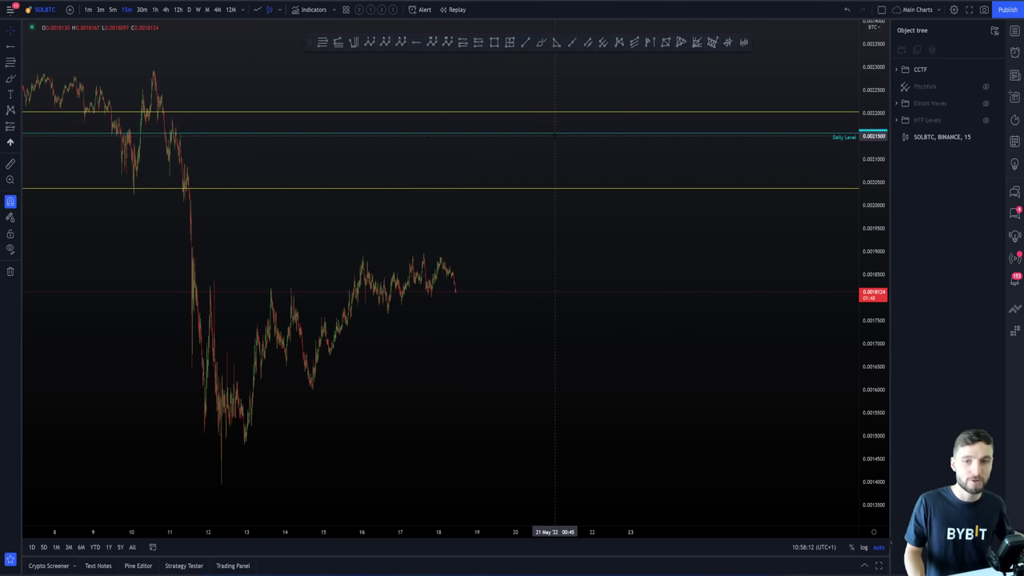
scroll(551, 128, up, 3)
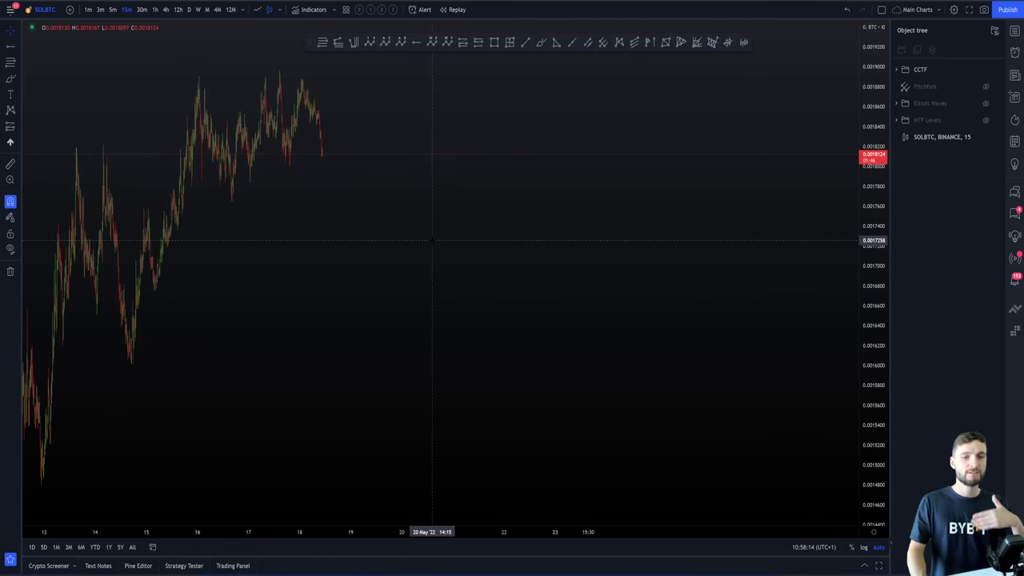
drag(415, 260, 613, 260)
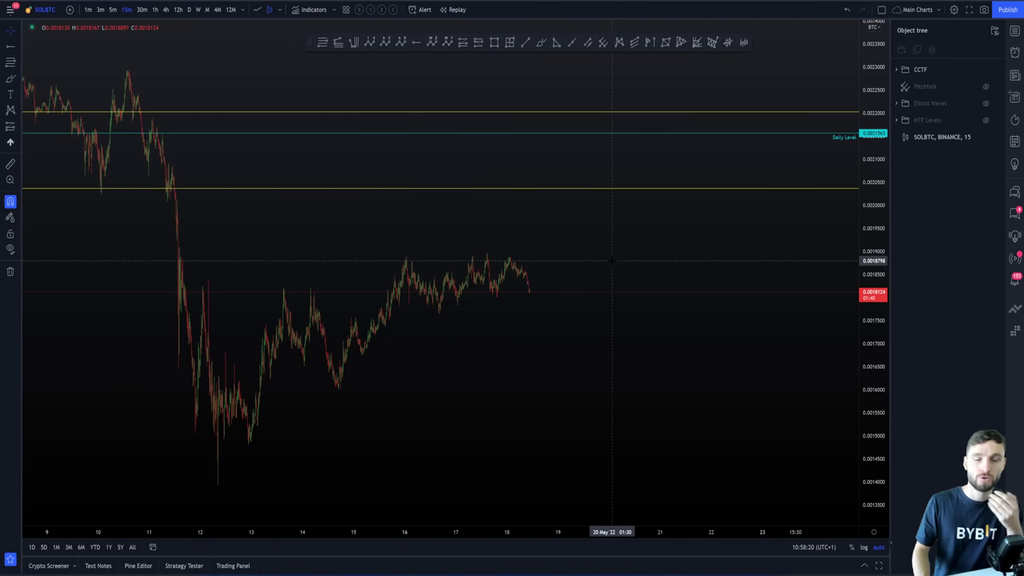
scroll(609, 260, up, 3)
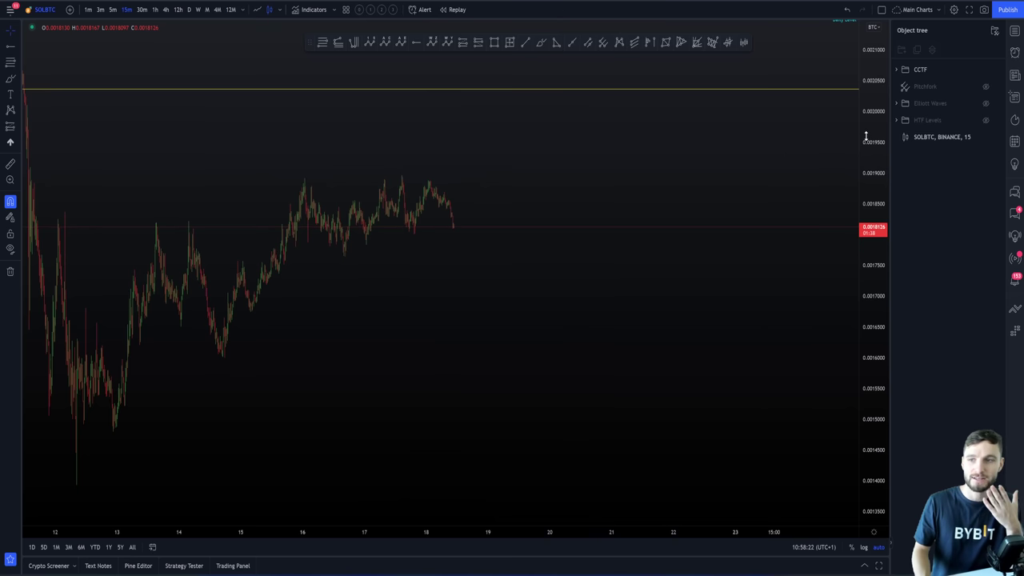
drag(866, 136, 867, 180)
drag(608, 218, 641, 243)
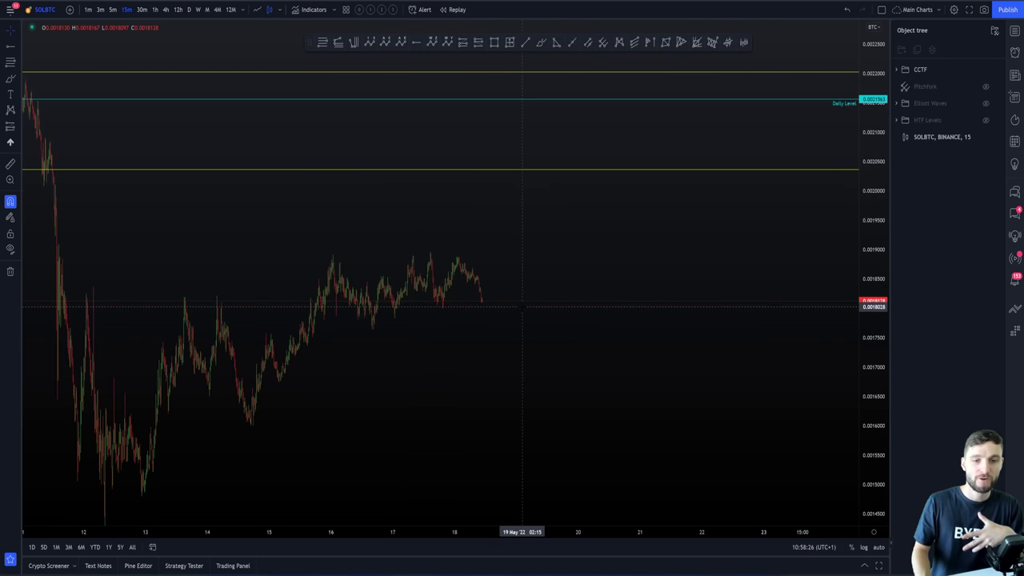
drag(501, 312, 495, 278)
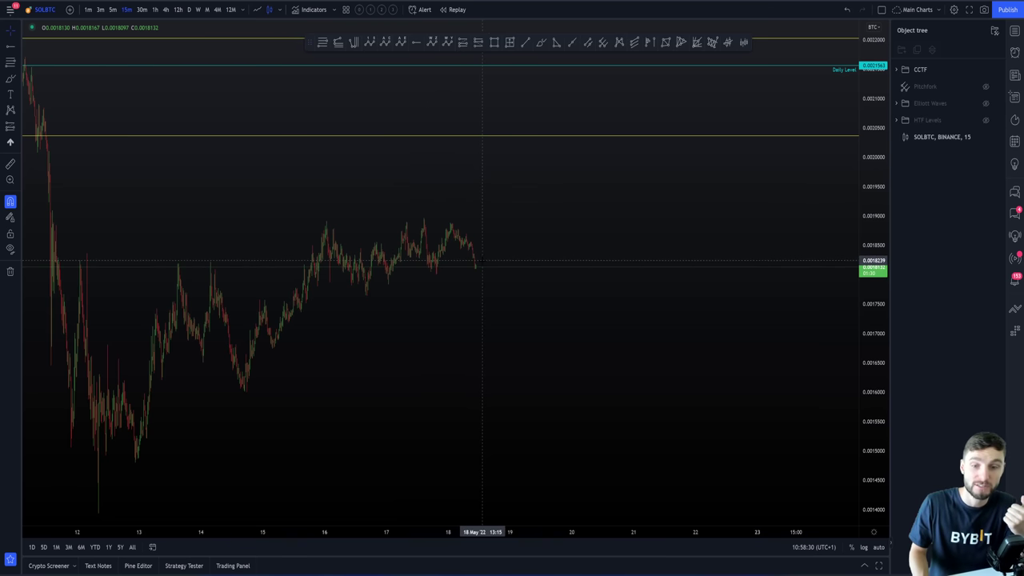
scroll(518, 273, down, 1)
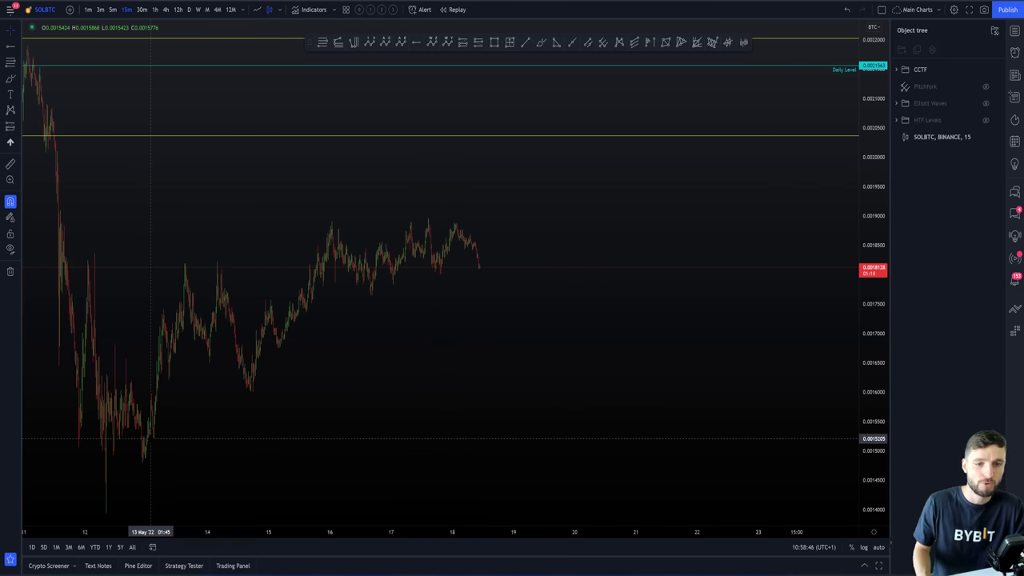
Compare the 15-minute price range of 16 to 18 May with the 12 May low and the Daily Level above
drag(343, 366, 323, 354)
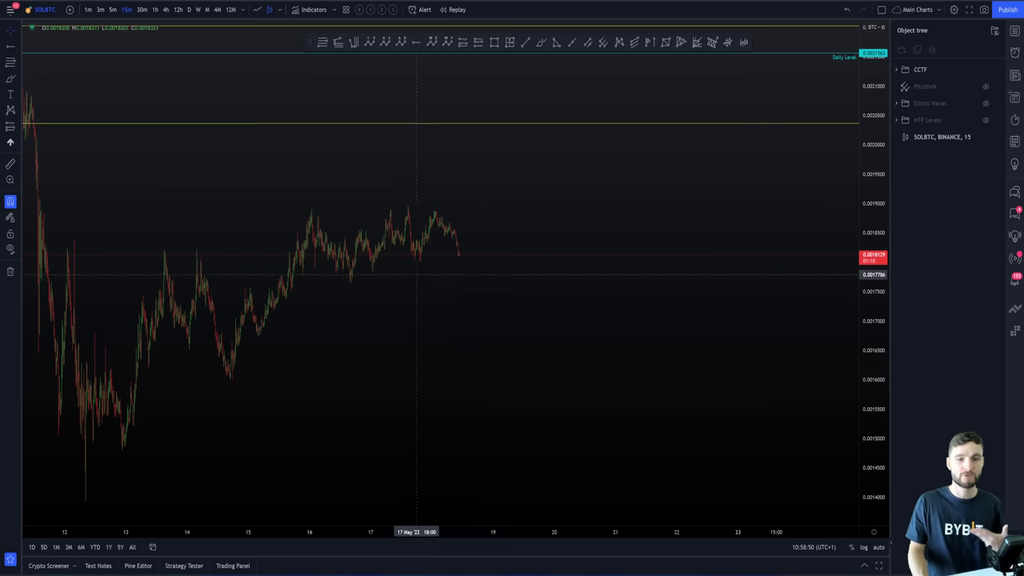
scroll(349, 316, up, 1)
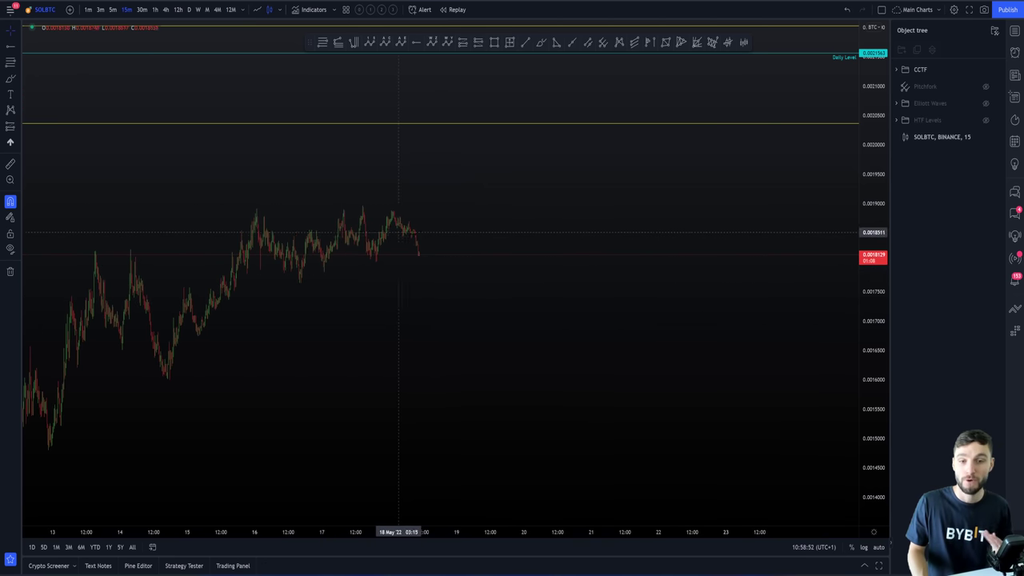
scroll(409, 273, down, 1)
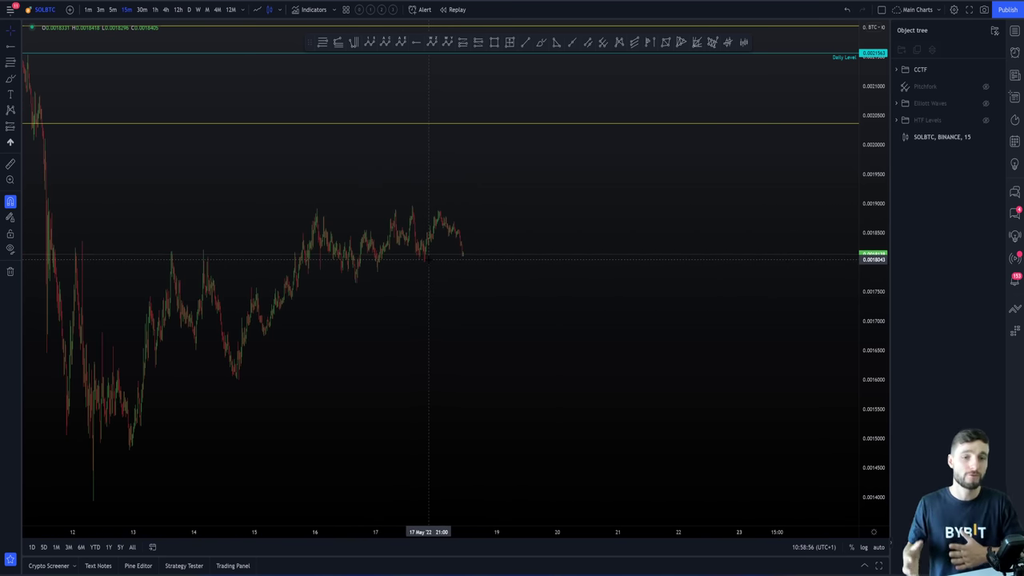
scroll(416, 260, down, 1)
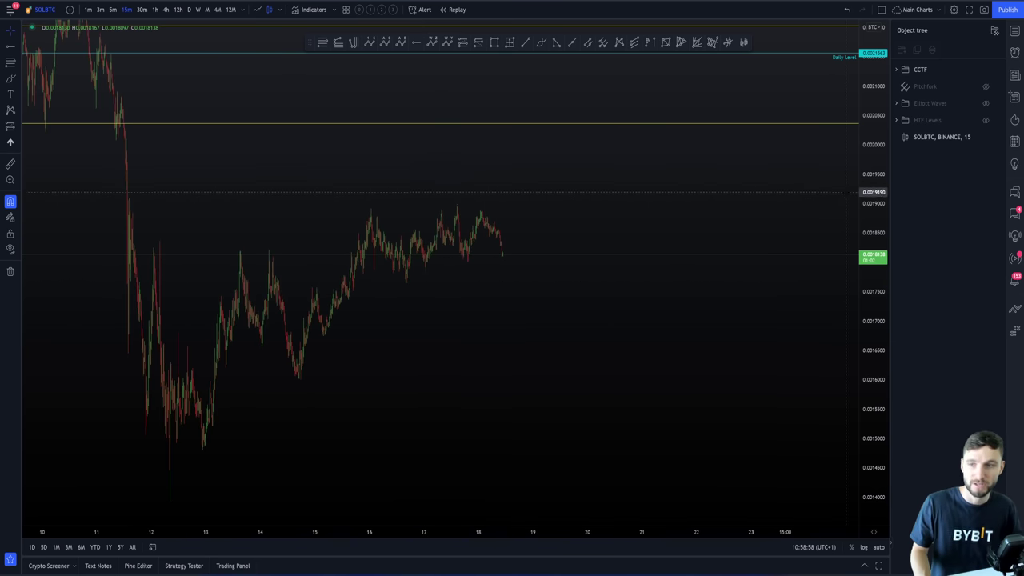
drag(867, 170, 870, 201)
drag(666, 267, 645, 267)
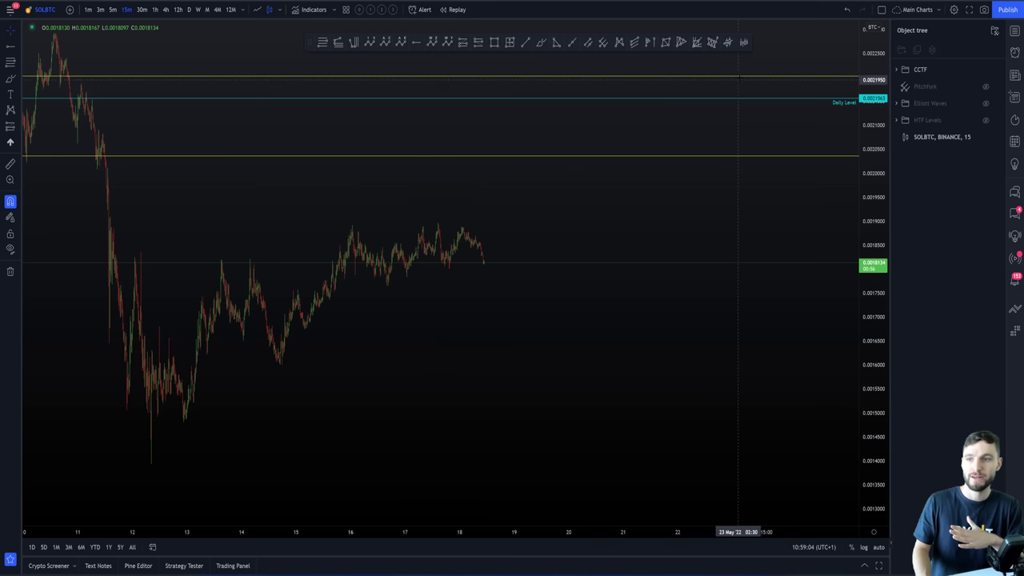
scroll(608, 90, down, 2)
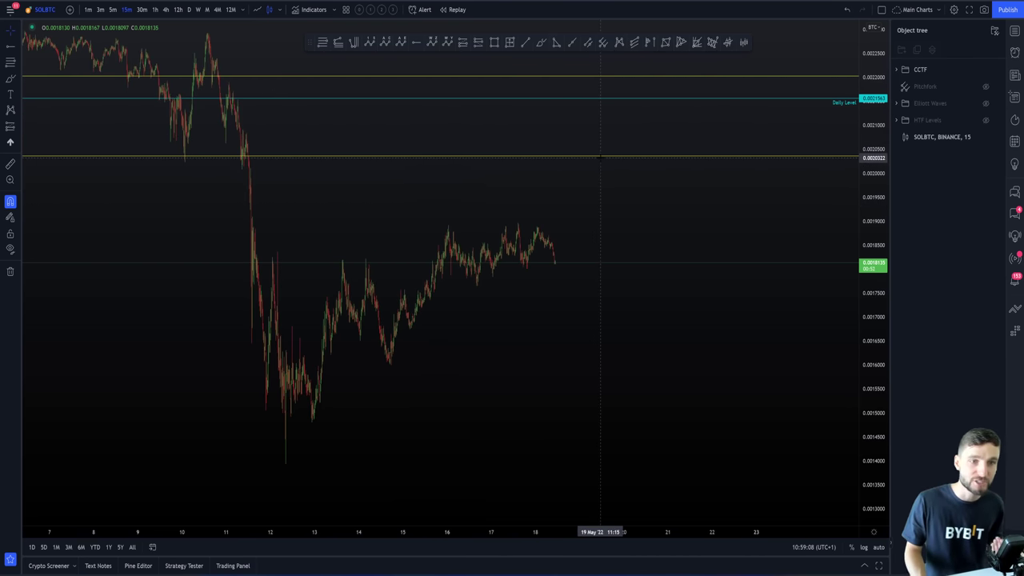
scroll(596, 160, up, 1)
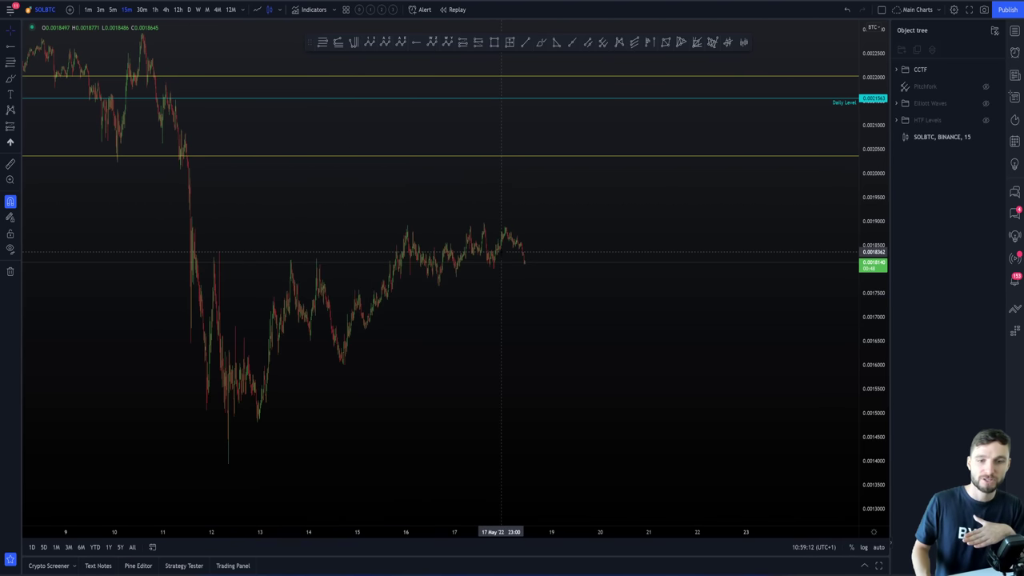
scroll(490, 240, up, 3)
drag(875, 314, 870, 266)
scroll(620, 235, left, 5)
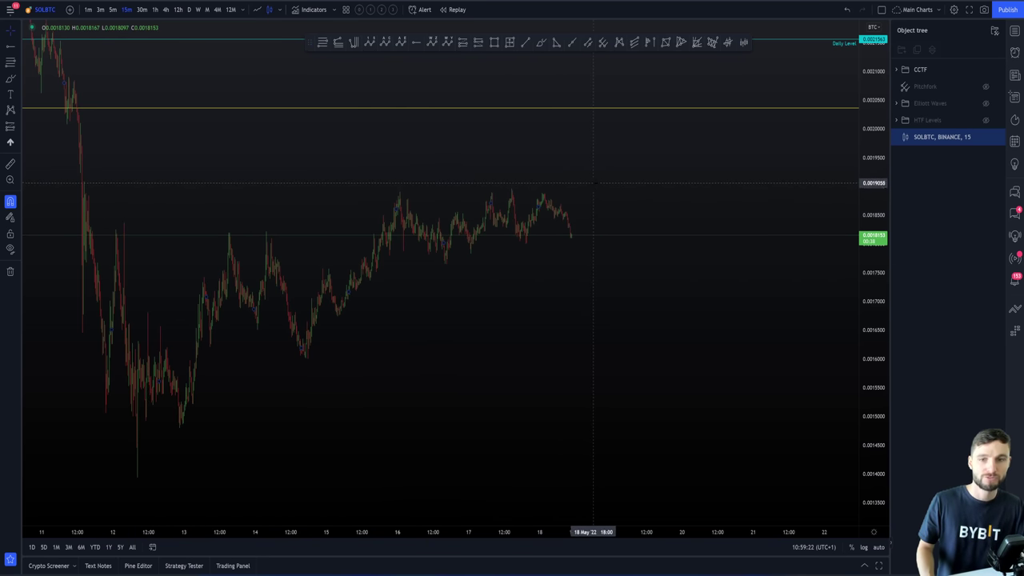
drag(596, 188, 608, 217)
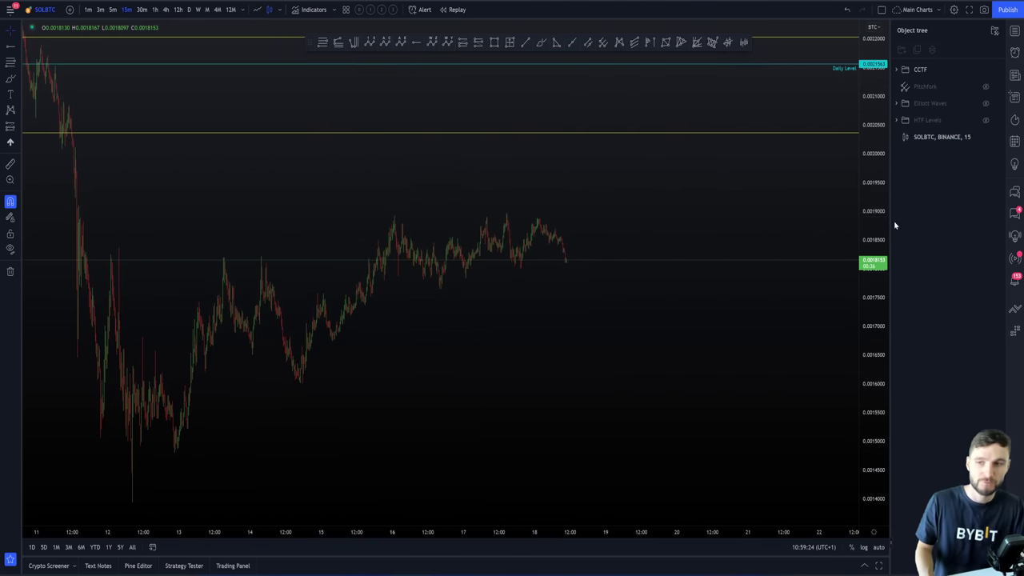
double_click(872, 213)
scroll(677, 232, down, 2)
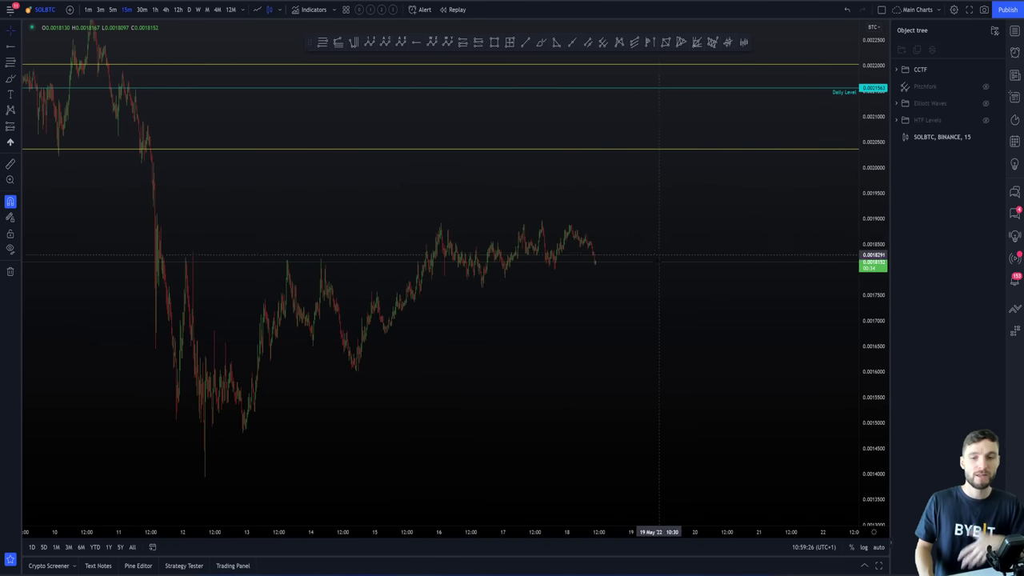
scroll(712, 373, down, 1)
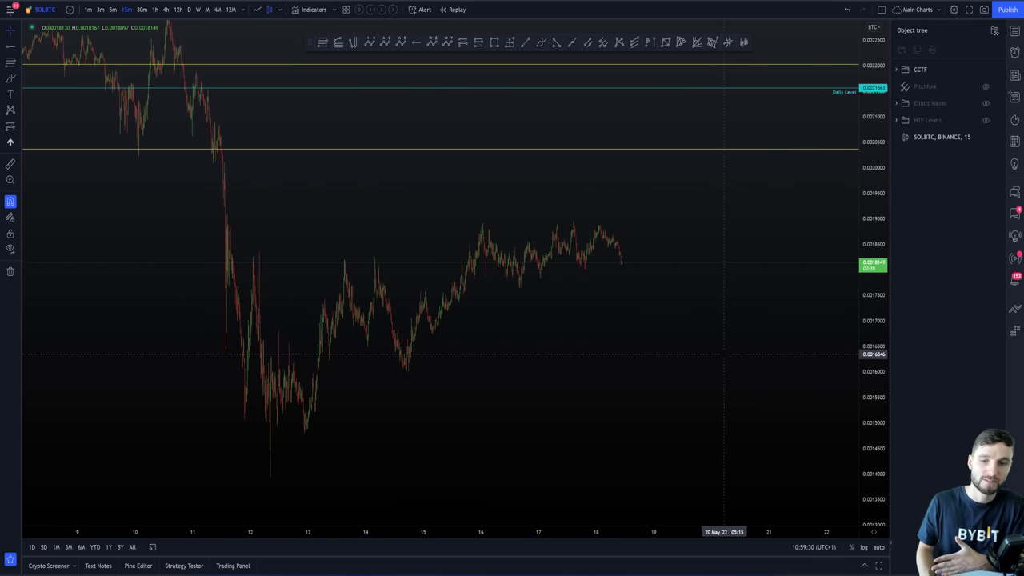
drag(720, 354, 618, 383)
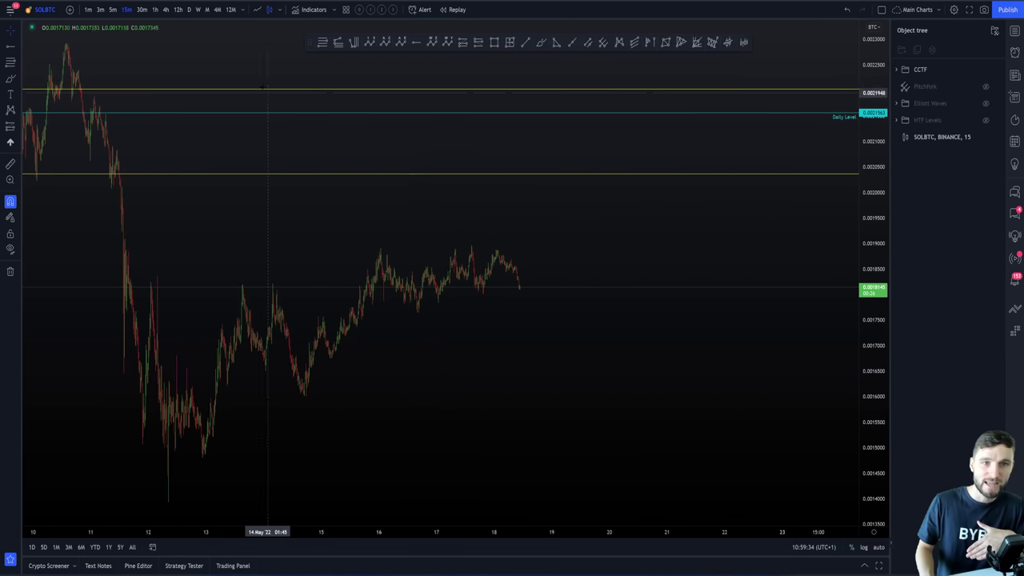
Switch the chart to the daily timeframe with automatic price scaling and examine price against the 0.0022028 and 0.0020364 levels
click(188, 9)
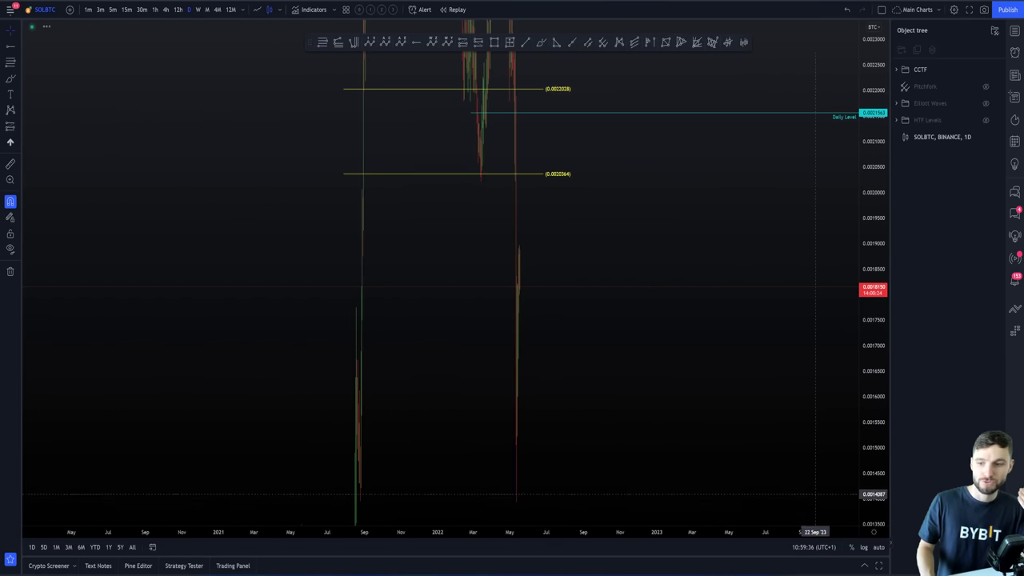
click(879, 547)
scroll(616, 320, down, 3)
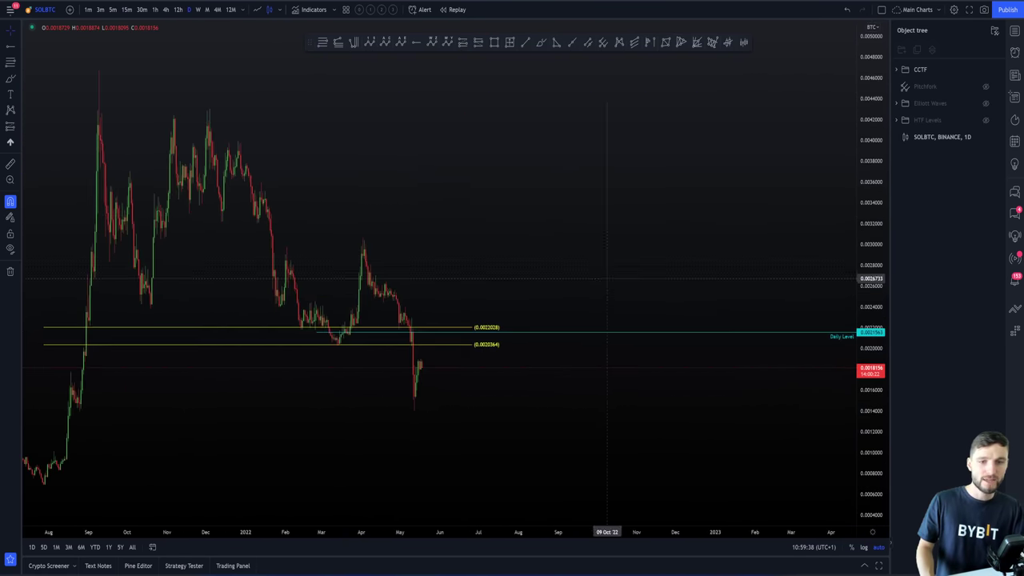
scroll(616, 320, up, 5)
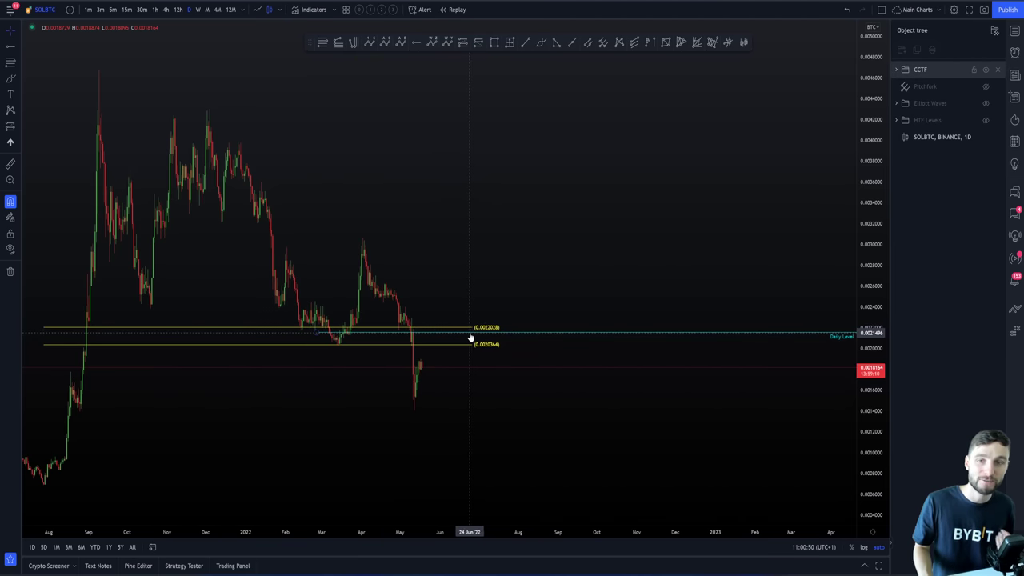
scroll(480, 320, down, 2)
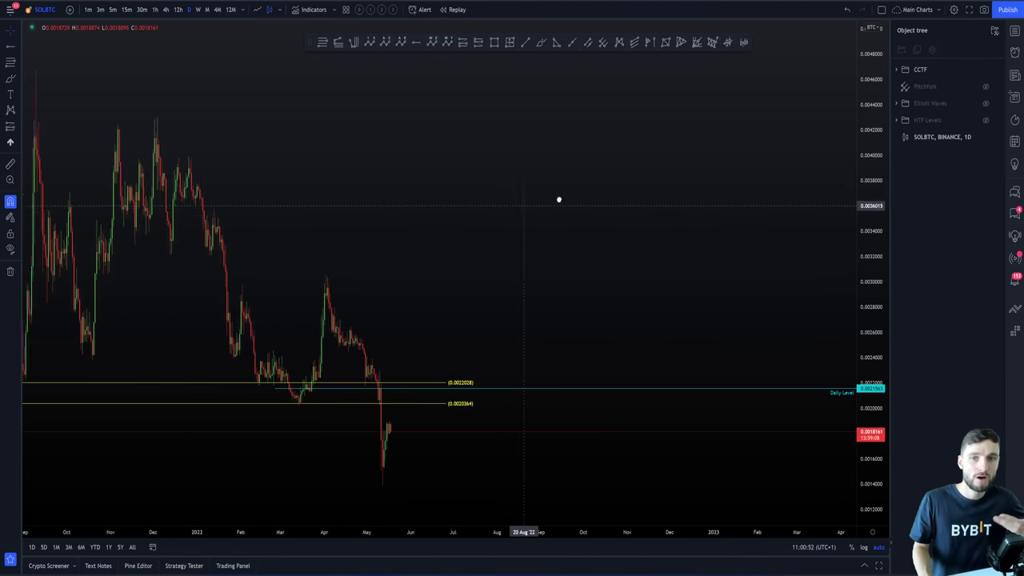
scroll(558, 199, up, 3)
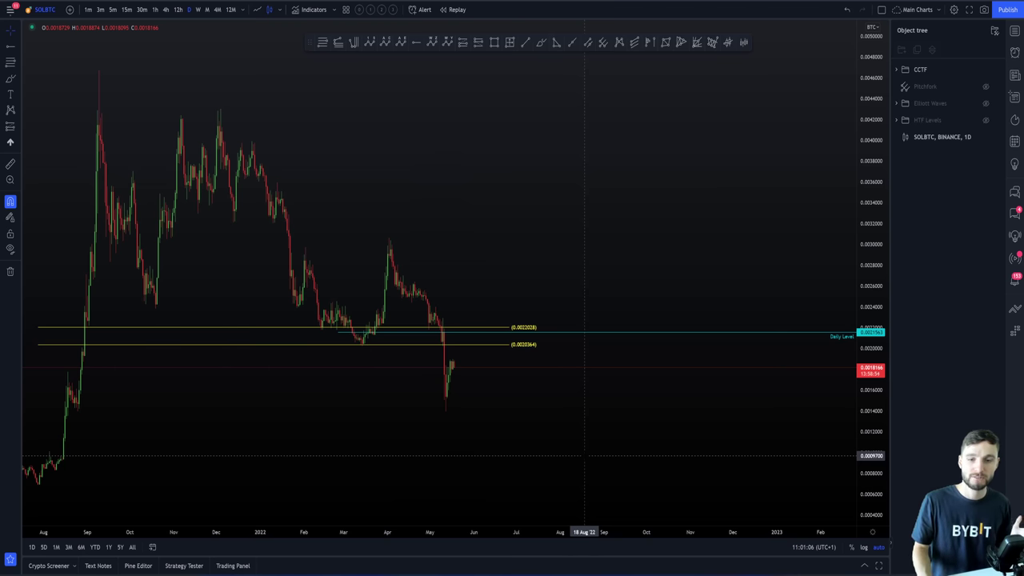
scroll(521, 368, down, 1)
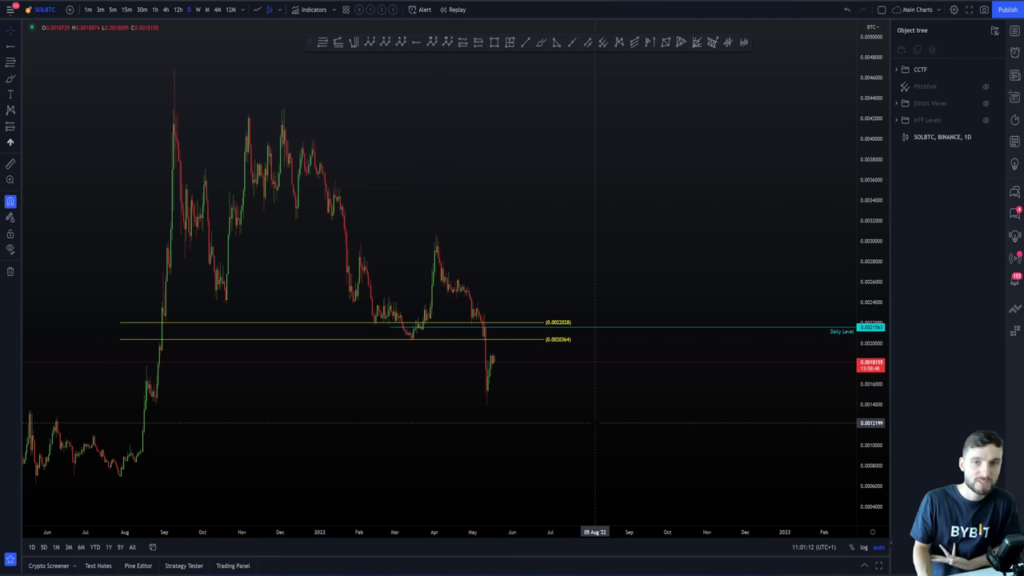
Switch the chart to the 30-minute timeframe and examine the recovery from the 12 May low to 18 May
click(142, 10)
scroll(551, 315, down, 3)
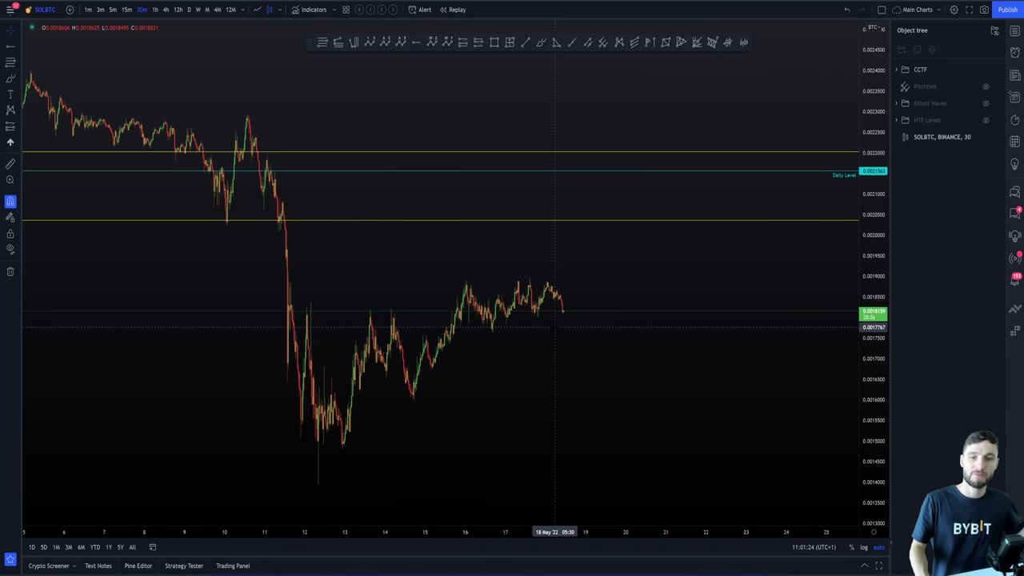
scroll(579, 313, up, 3)
scroll(657, 312, up, 2)
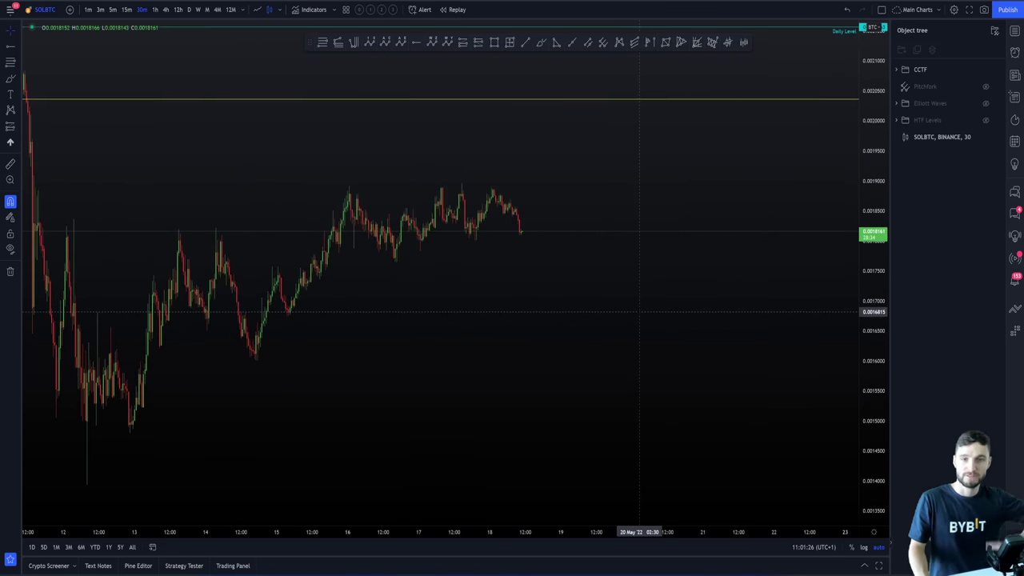
scroll(593, 239, up, 2)
scroll(608, 240, down, 2)
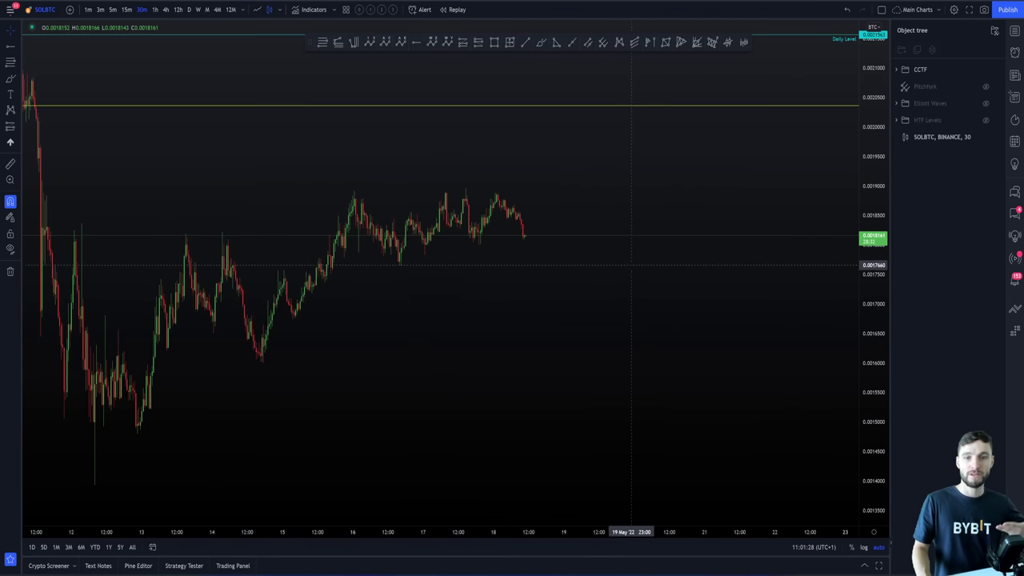
scroll(663, 254, up, 1)
drag(676, 258, 665, 258)
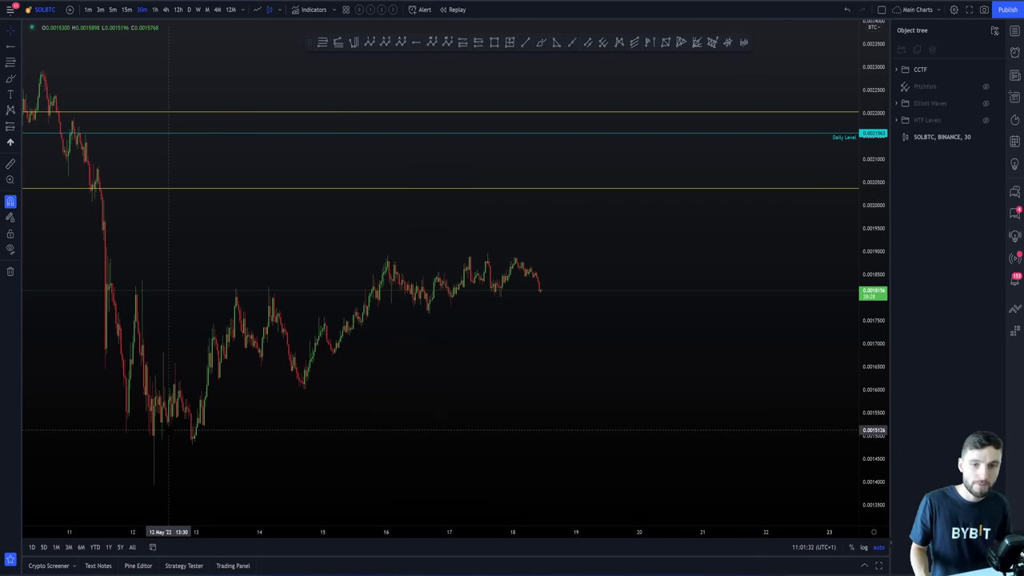
View the YouTube page of the "Special members only update" video and return to the SOLBTC chart
key(alt+Tab)
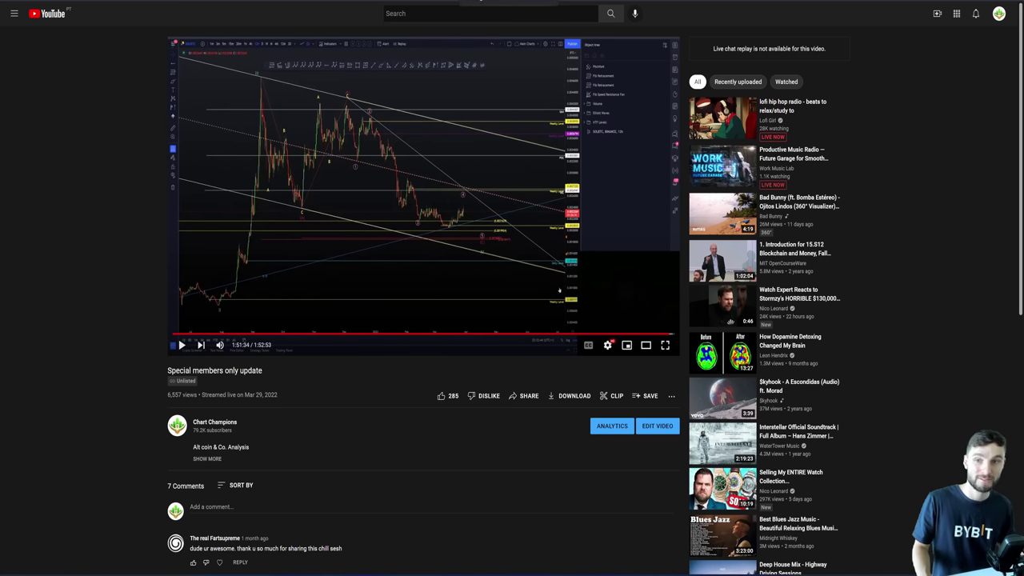
key(alt+Tab)
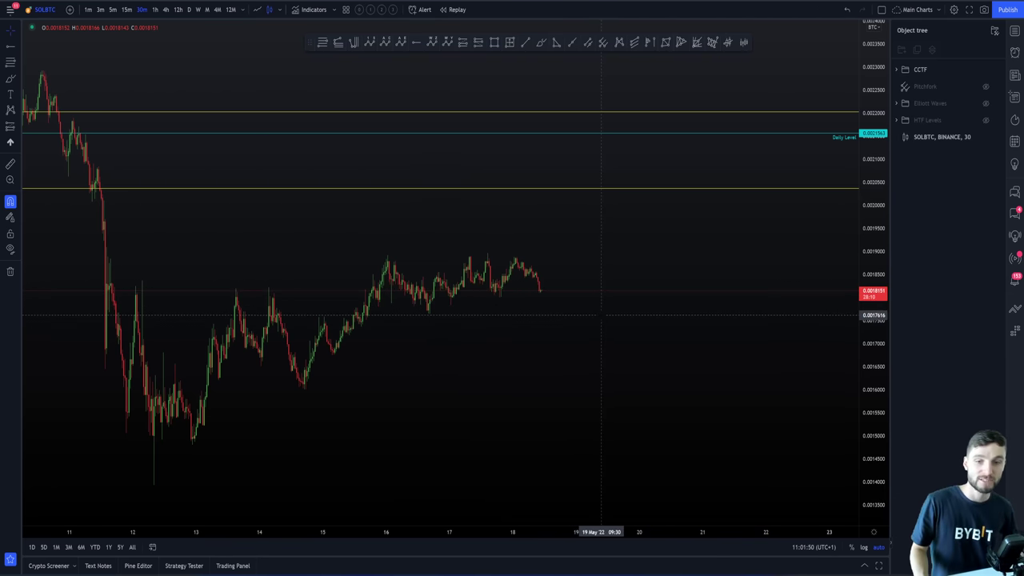
Draw a fixed range volume profile over the recovery, spanning 11 May 13:30 to 18 May 11:30
drag(597, 306, 469, 264)
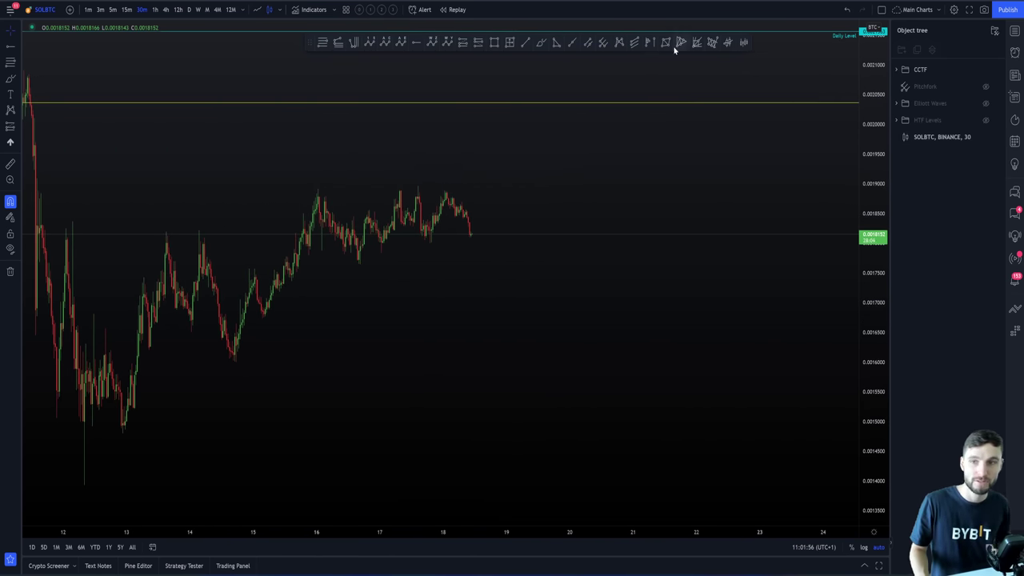
click(650, 41)
click(472, 254)
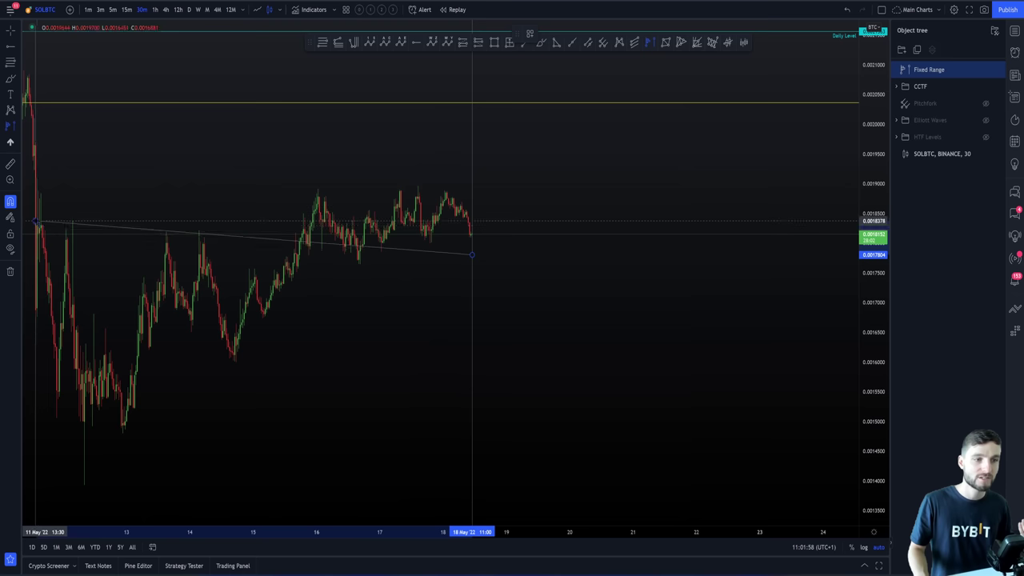
click(35, 142)
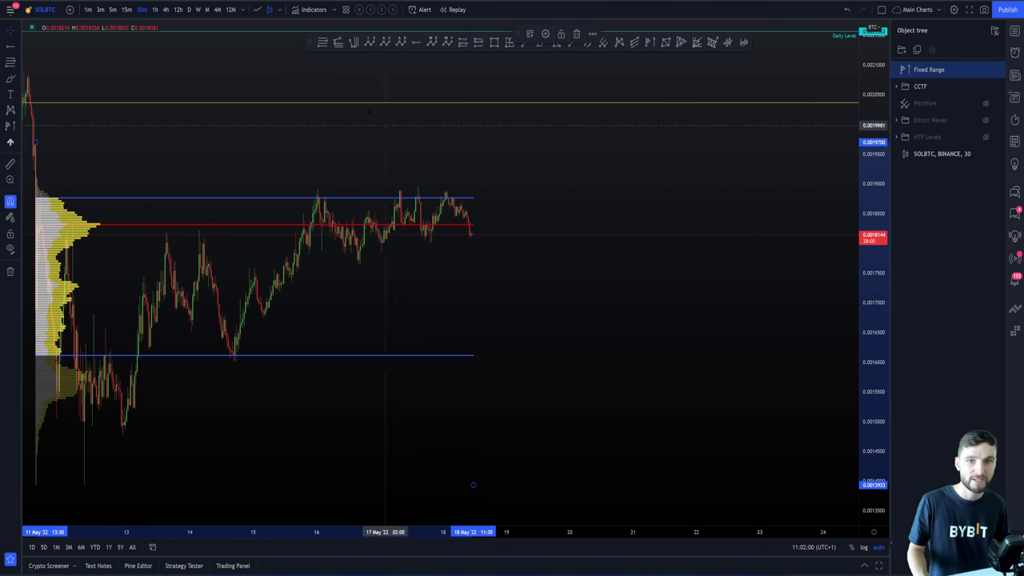
Draw a Fibonacci retracement from the 12 May low at 0.0013926 up to the recovery highs, with levels at 0.0015834 and 0.0015625
click(75, 459)
key(alt+f)
click(54, 485)
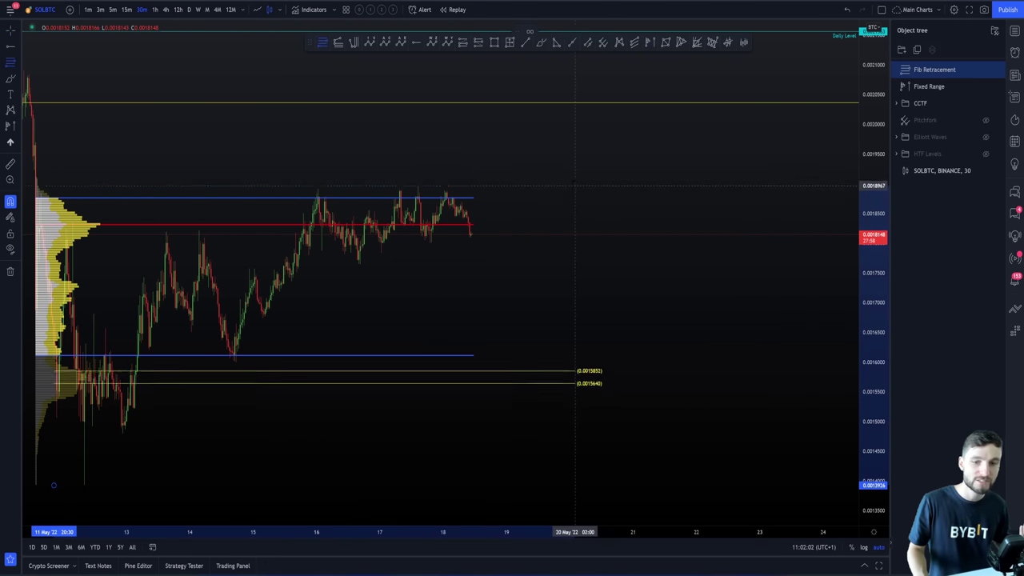
key(Escape)
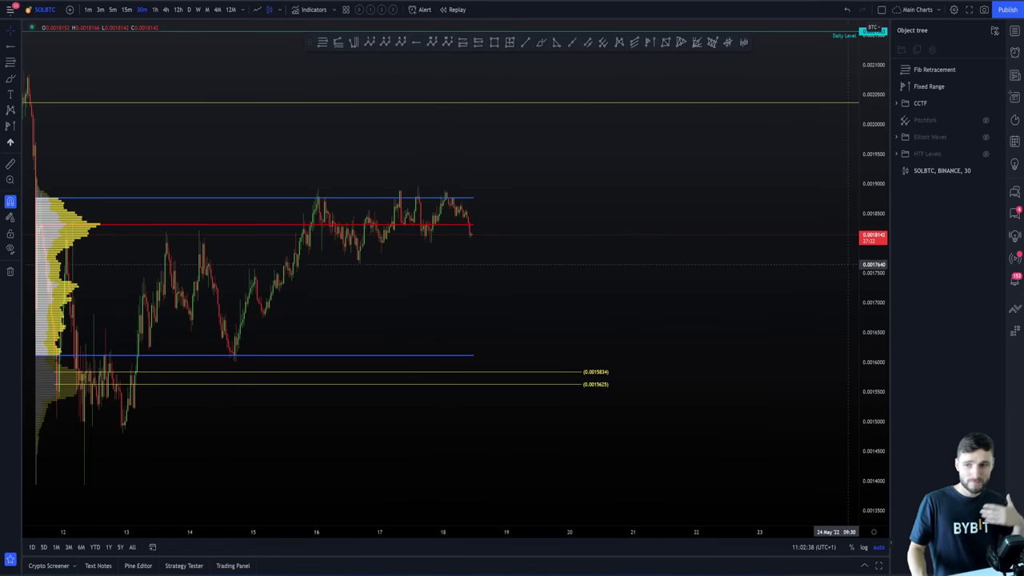
Switch to the general-chat channel in Discord, view the ATOMUSDT short trade image enlarged and close it
click(1014, 32)
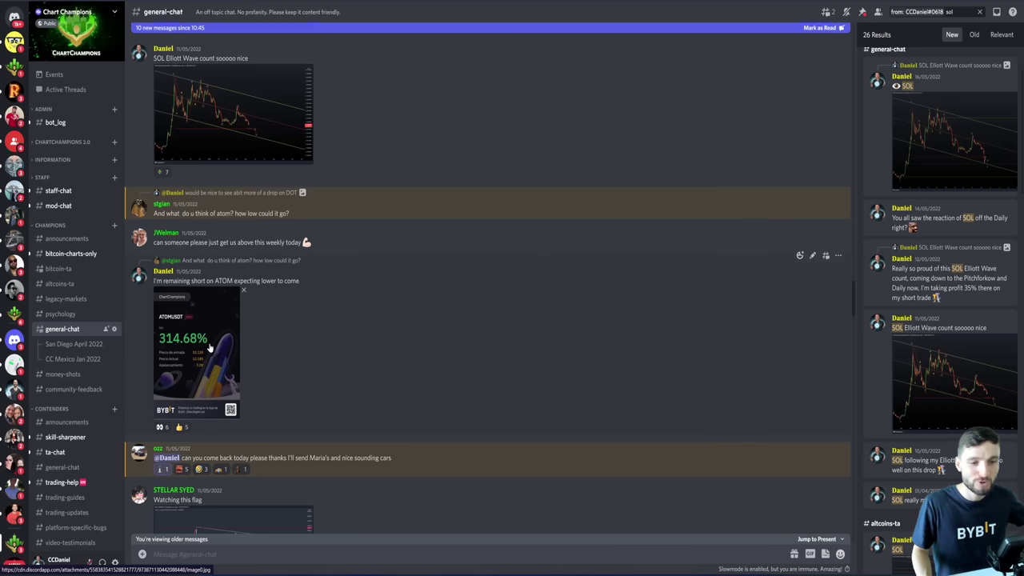
click(212, 344)
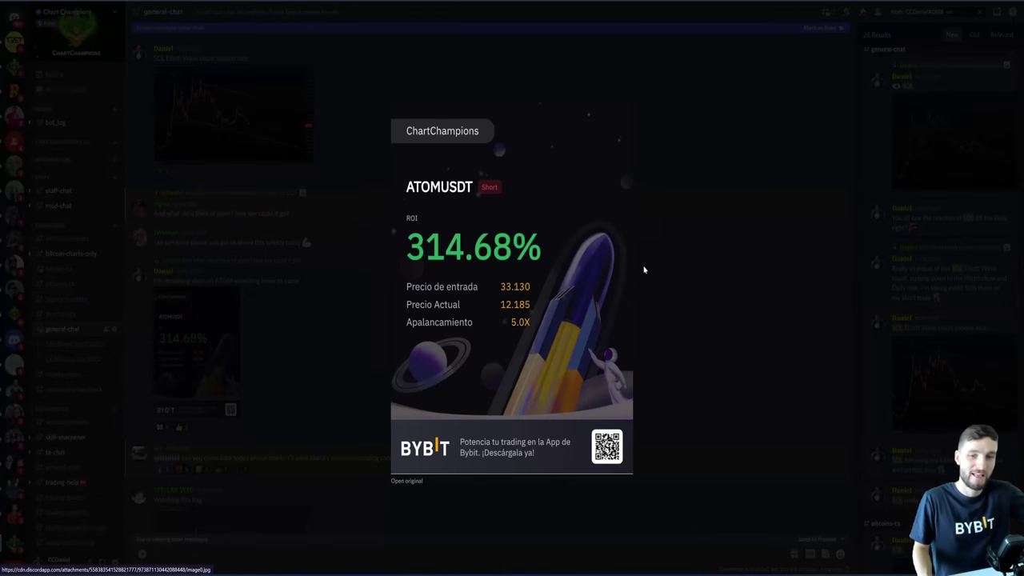
click(688, 250)
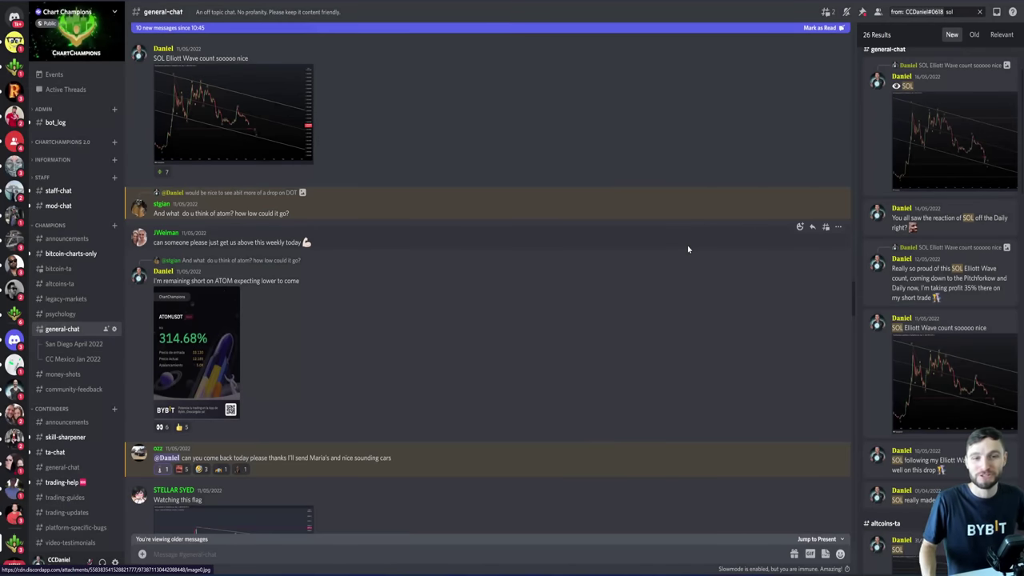